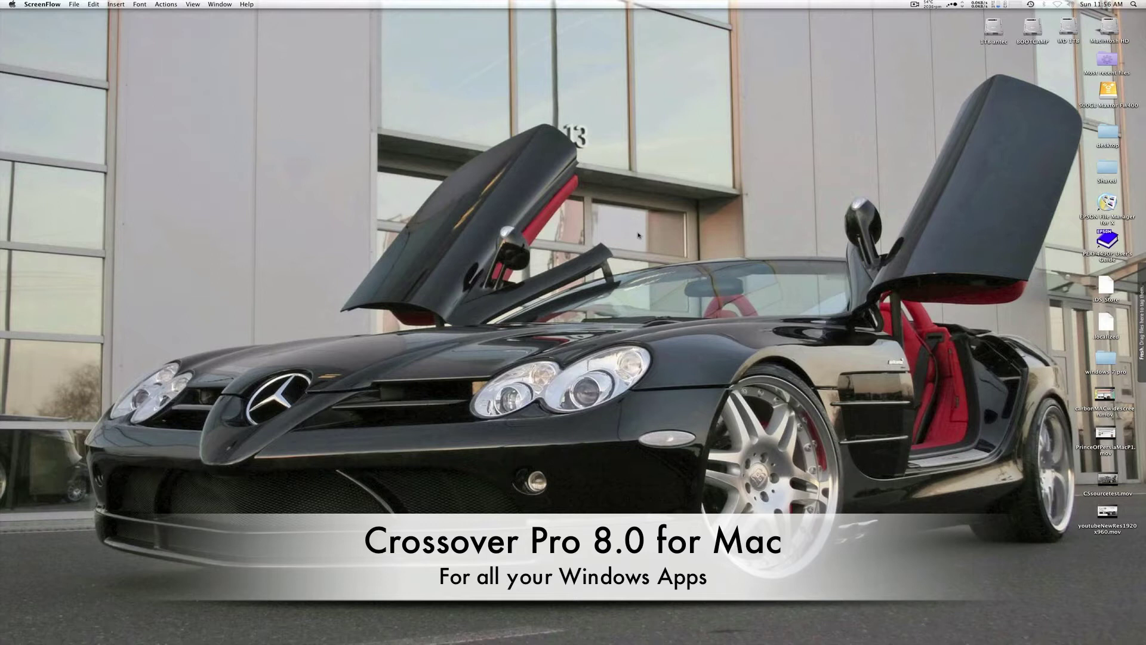
Launch CrossOver Mac Pro from the Applications stack in the Dock.
{"action": "mouse_move", "coordinate": [1, 270]}
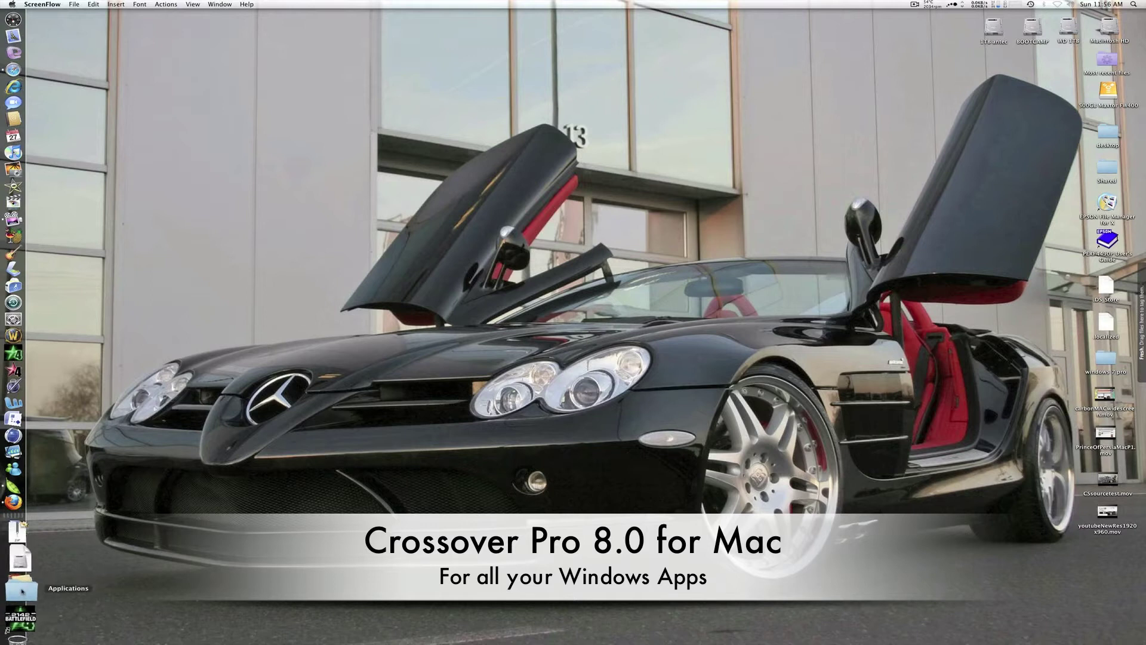
{"action": "left_click", "coordinate": [18, 571]}
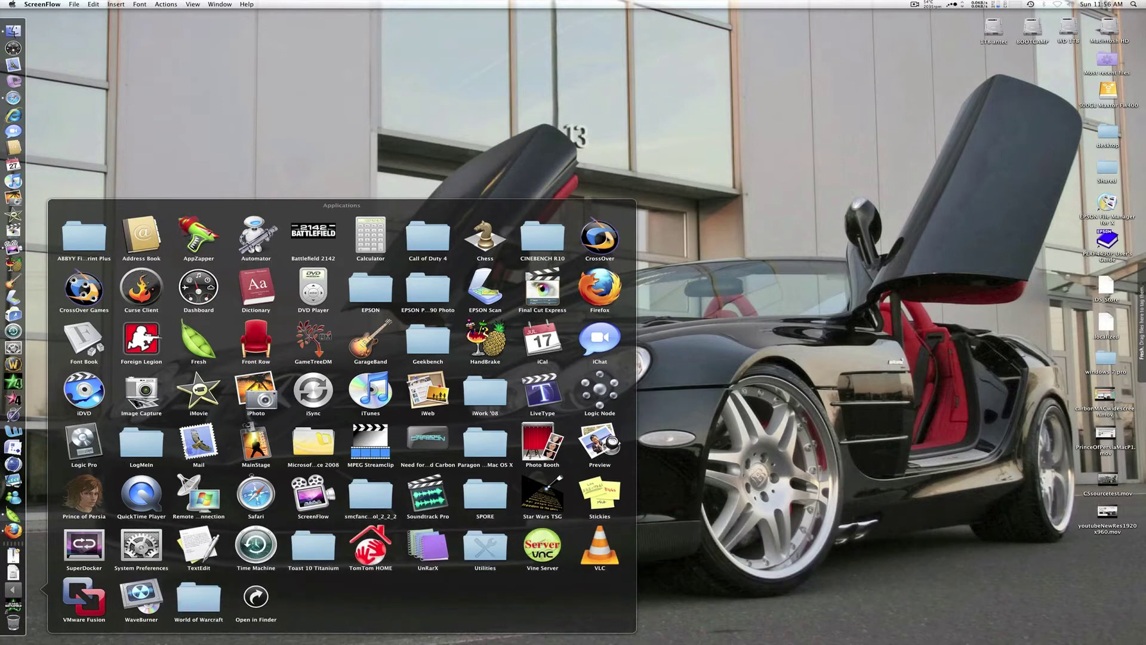
{"action": "left_click", "coordinate": [600, 237]}
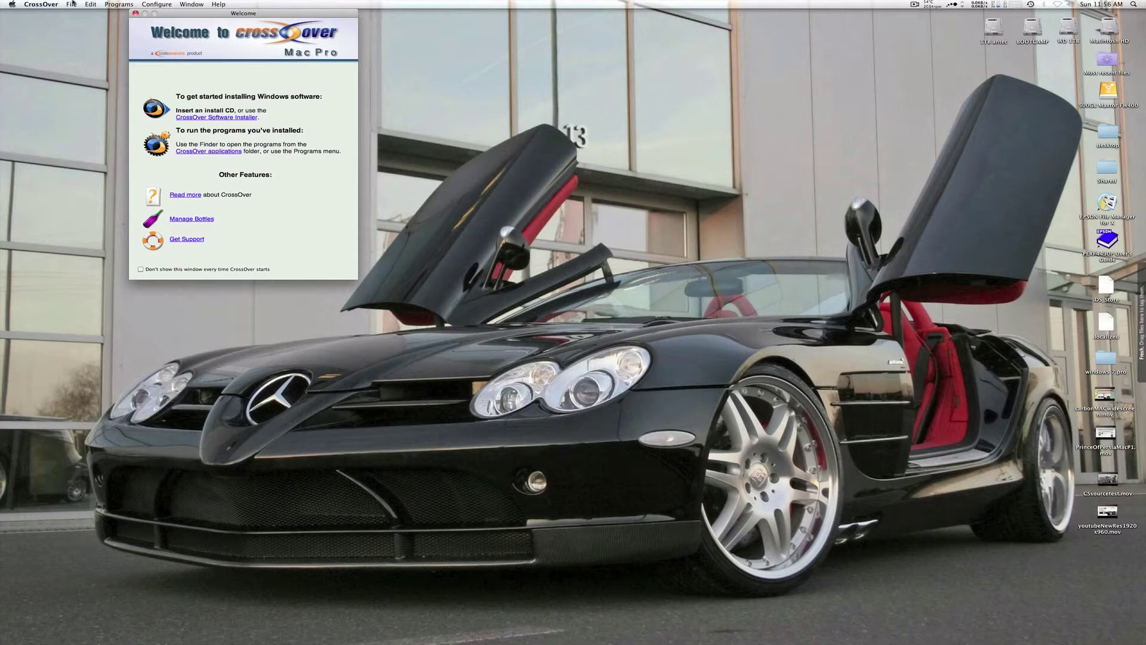
{"action": "left_click", "coordinate": [41, 4]}
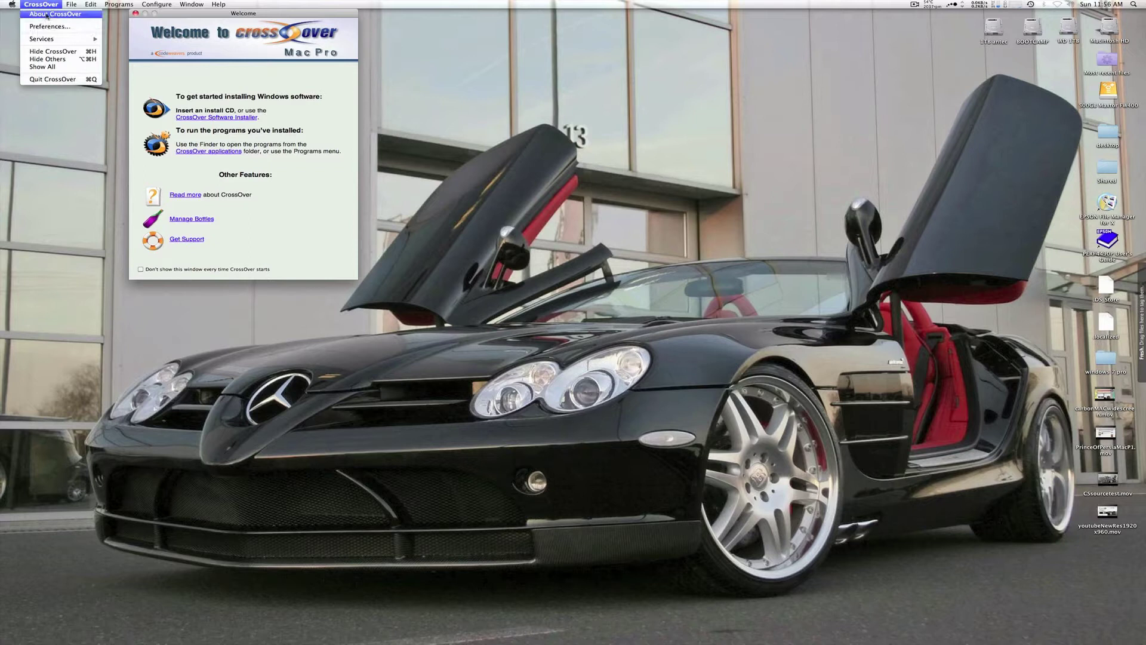
{"action": "left_click", "coordinate": [48, 14]}
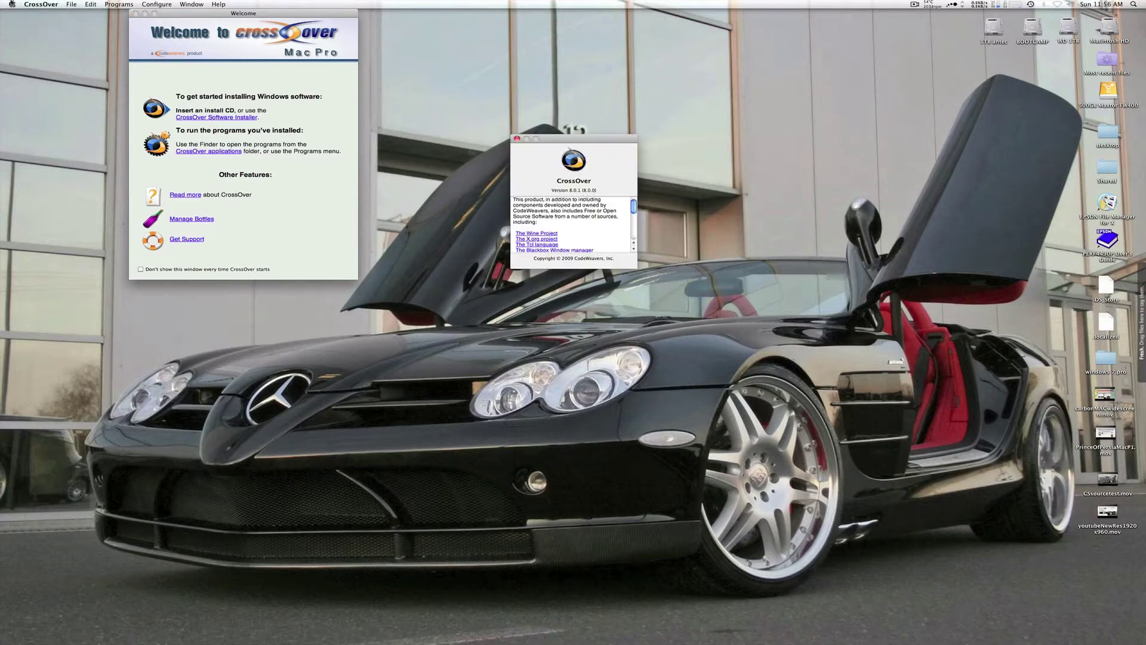
{"action": "left_click", "coordinate": [12, 4]}
{"action": "left_click", "coordinate": [12, 13]}
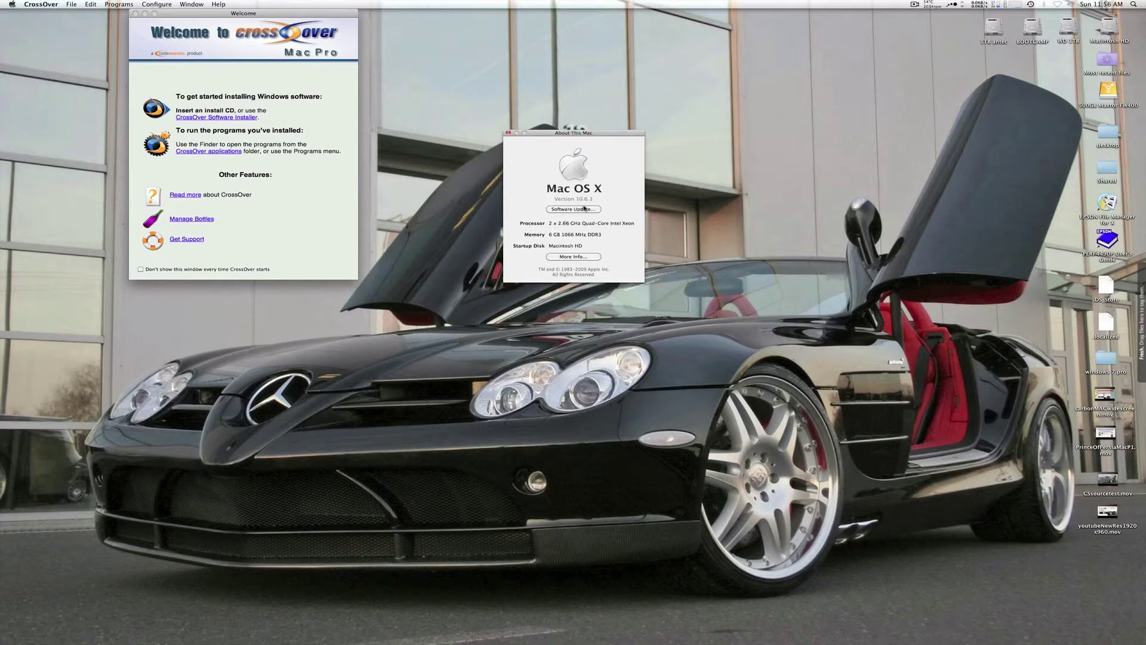
{"action": "left_click", "coordinate": [508, 133]}
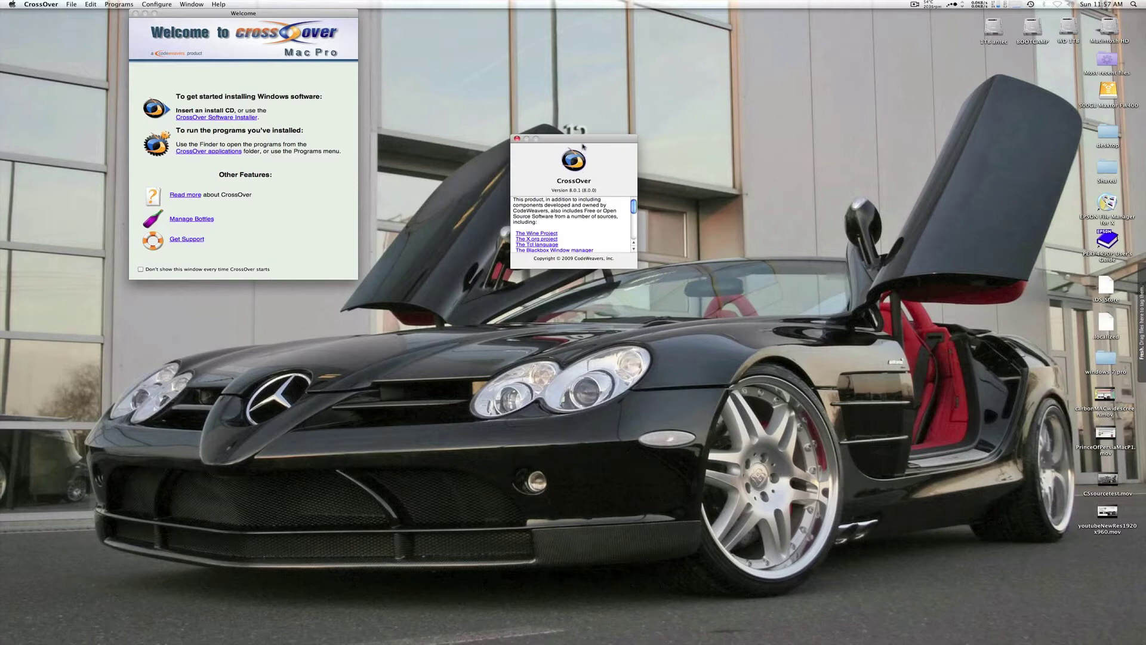
{"action": "left_click", "coordinate": [517, 139]}
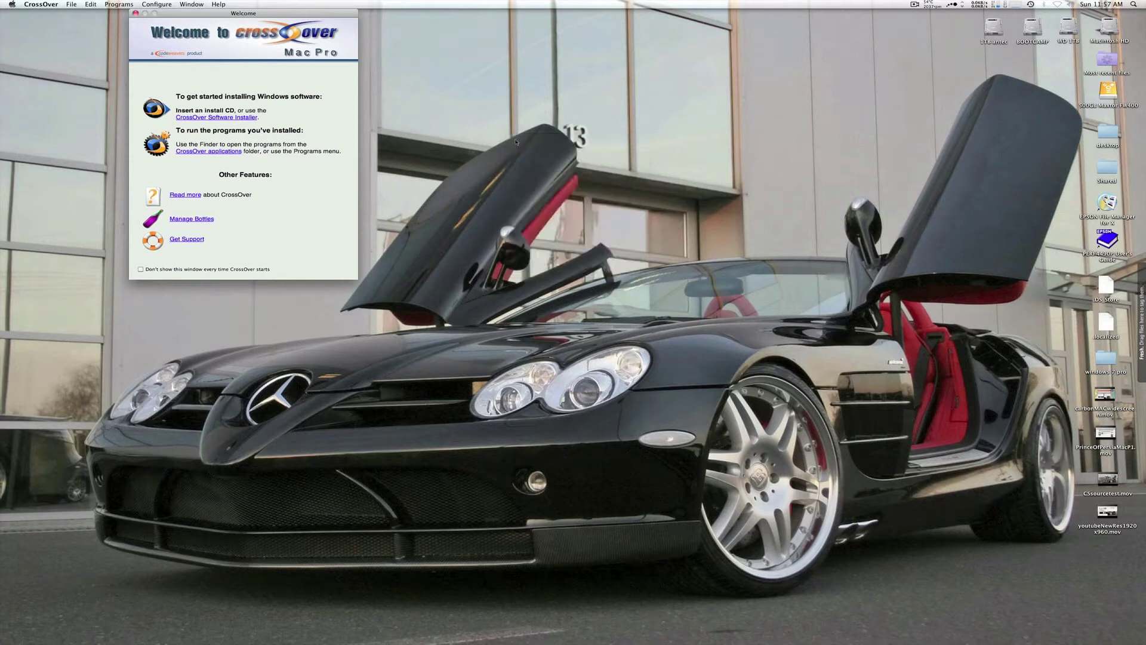
{"action": "mouse_move", "coordinate": [2, 455]}
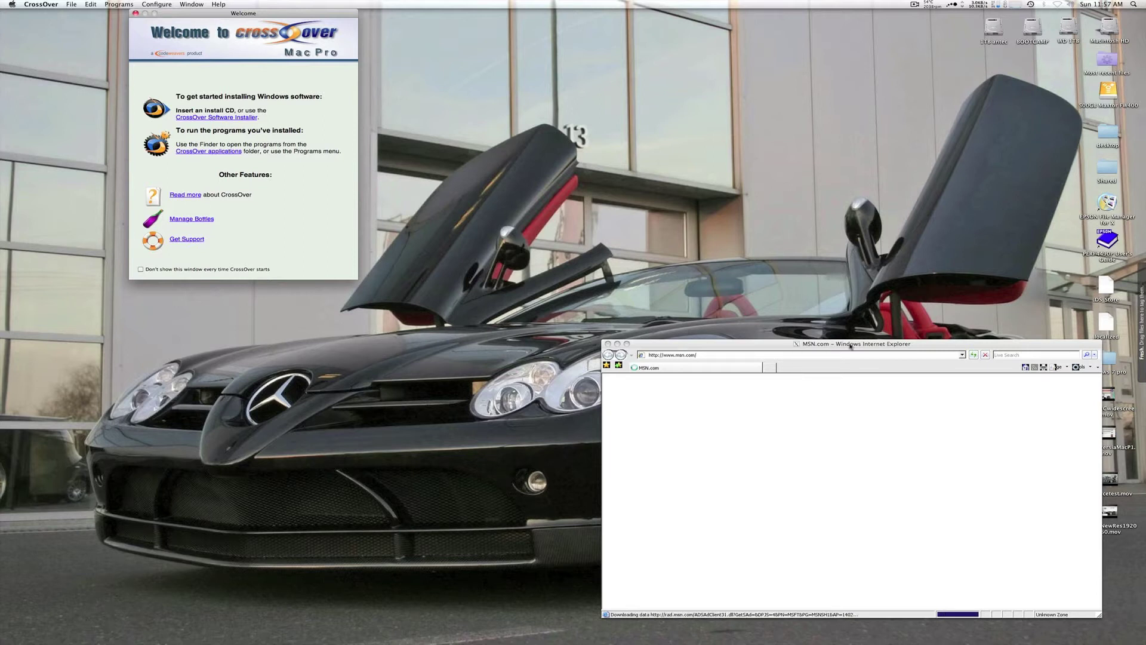
{"action": "left_click_drag", "start_coordinate": [852, 345], "coordinate": [867, 372]}
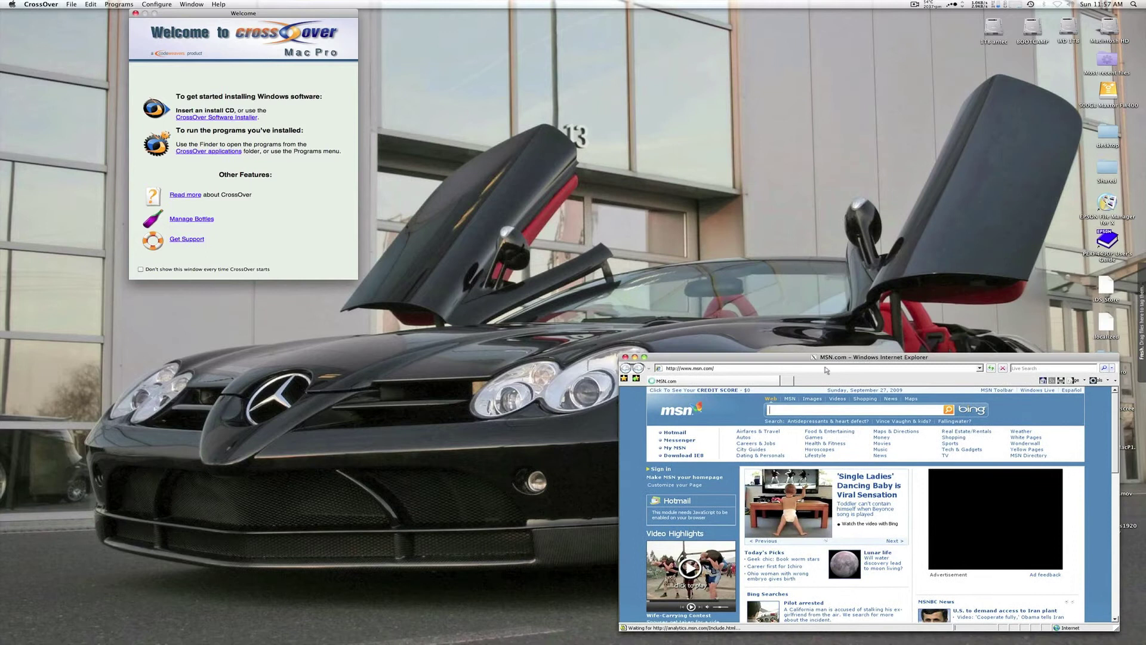
{"action": "left_click", "coordinate": [789, 368]}
{"action": "type", "text": "www.google.com"}
{"action": "key", "text": "Return"}
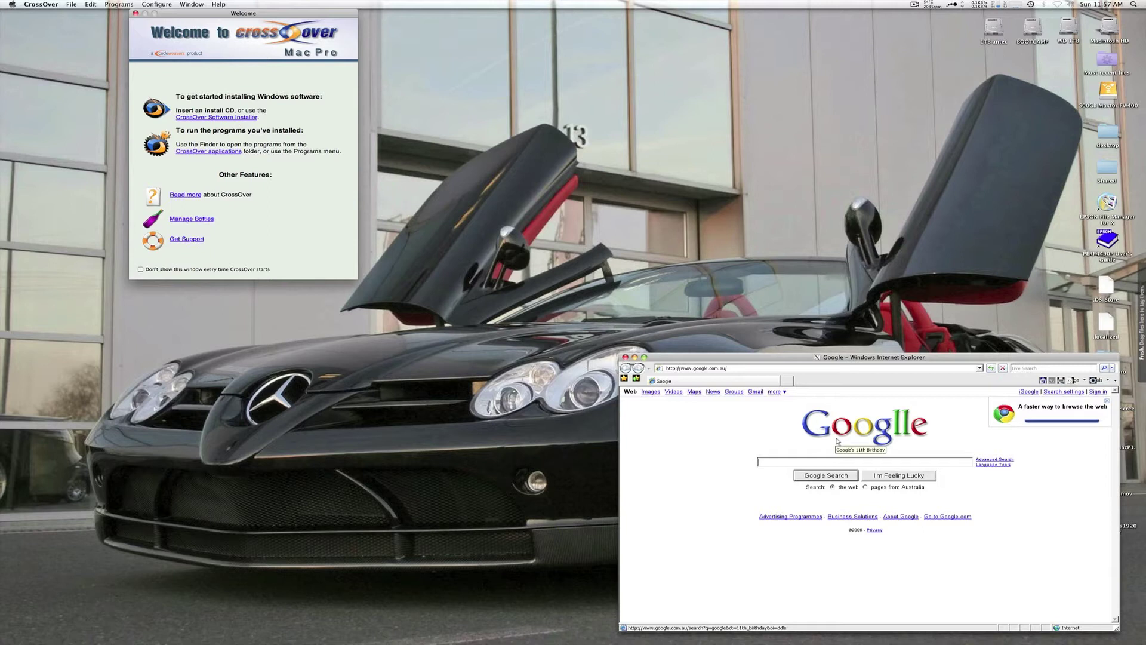
{"action": "left_click", "coordinate": [785, 381]}
{"action": "left_click", "coordinate": [745, 368]}
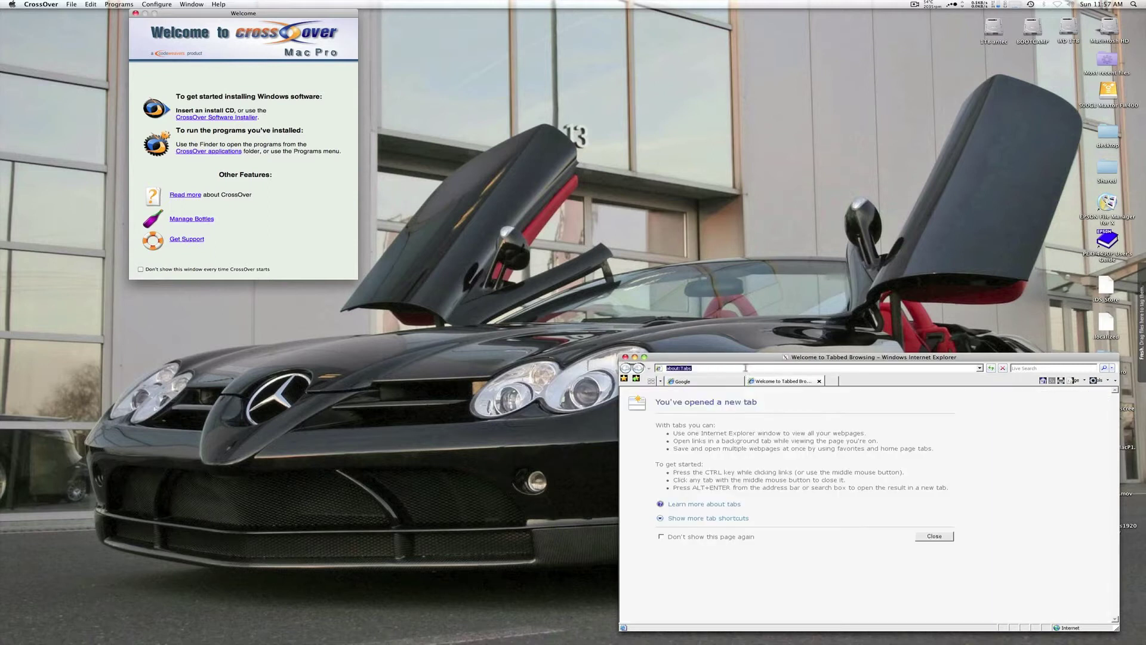
{"action": "type", "text": "www.microsoft.com"}
{"action": "key", "text": "Return"}
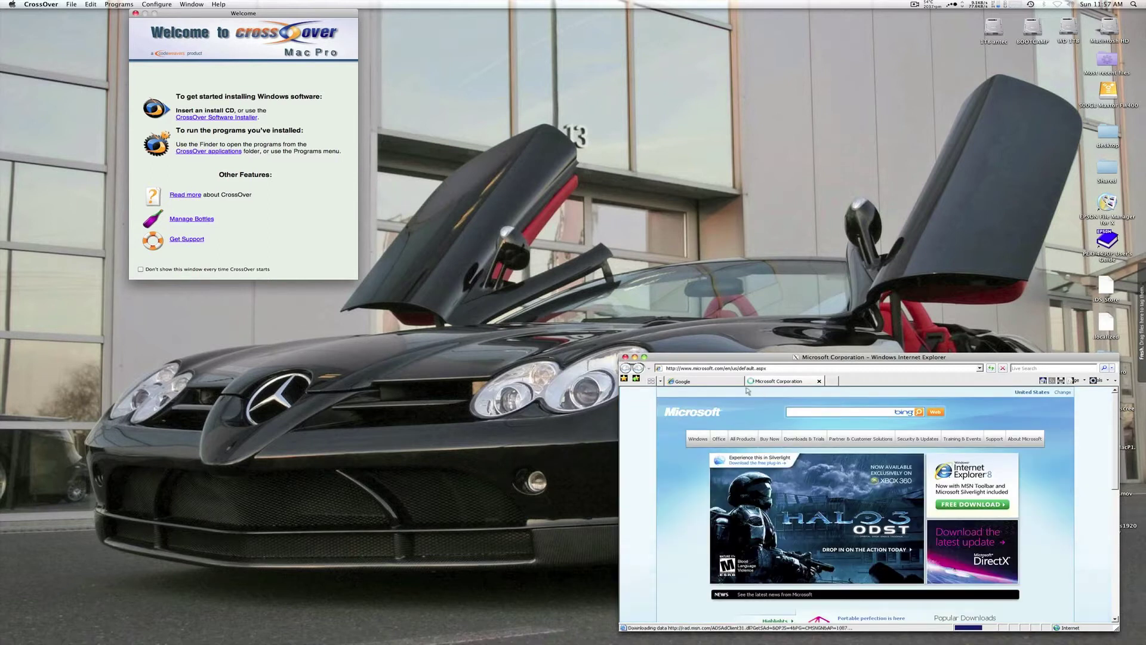
{"action": "left_click", "coordinate": [714, 382]}
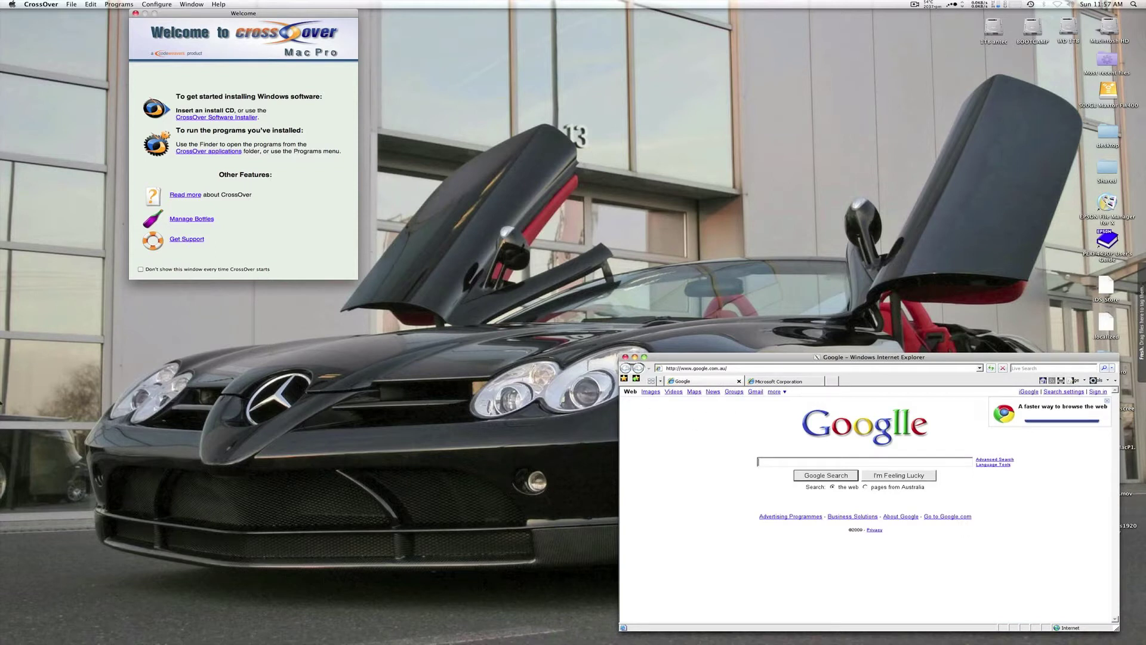
Launch Microsoft Office Visio 2007 from CrossOver's Programs menu under Microsoft Office.
{"action": "mouse_move", "coordinate": [1, 405]}
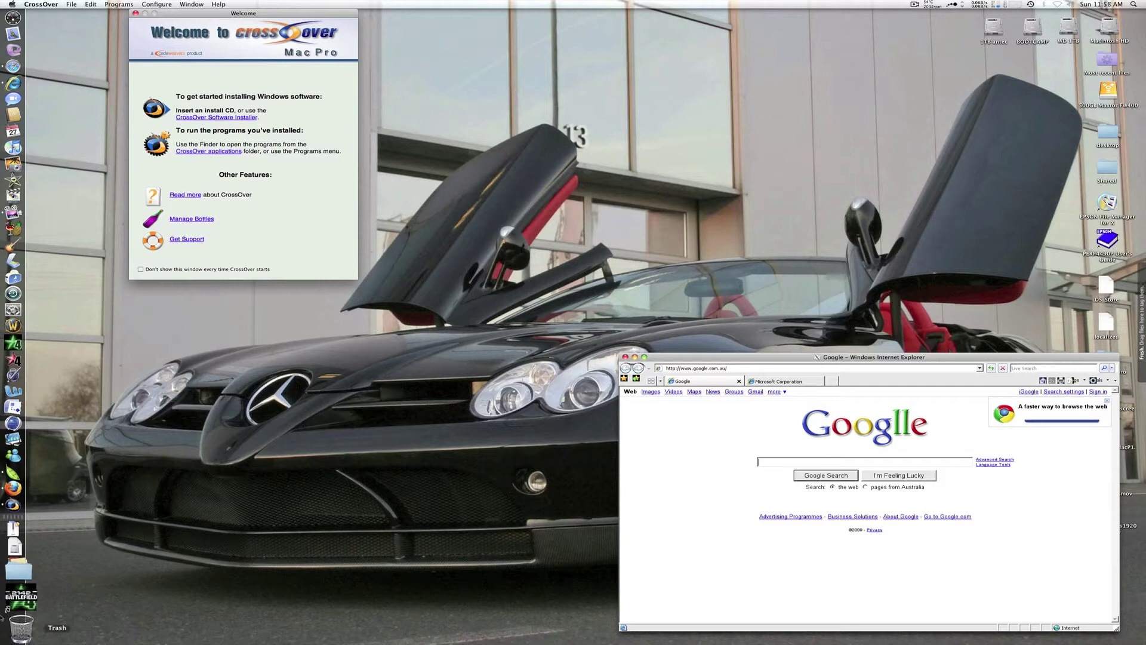
{"action": "left_click", "coordinate": [13, 573]}
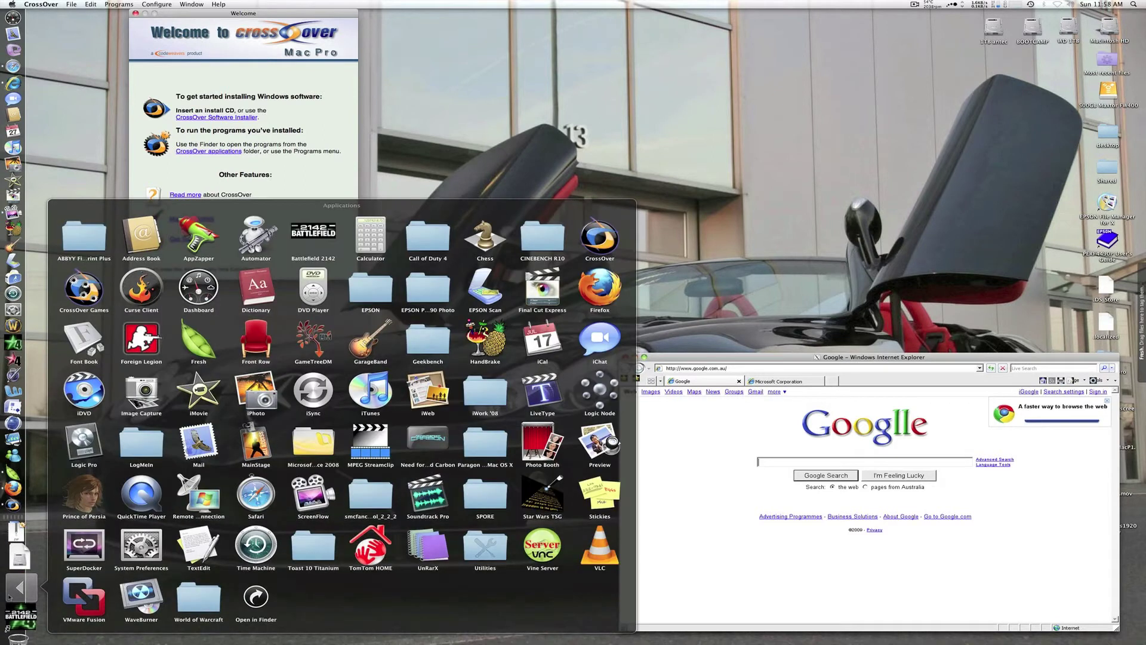
{"action": "left_click", "coordinate": [8, 596]}
{"action": "left_click", "coordinate": [9, 595]}
{"action": "left_click", "coordinate": [9, 596]}
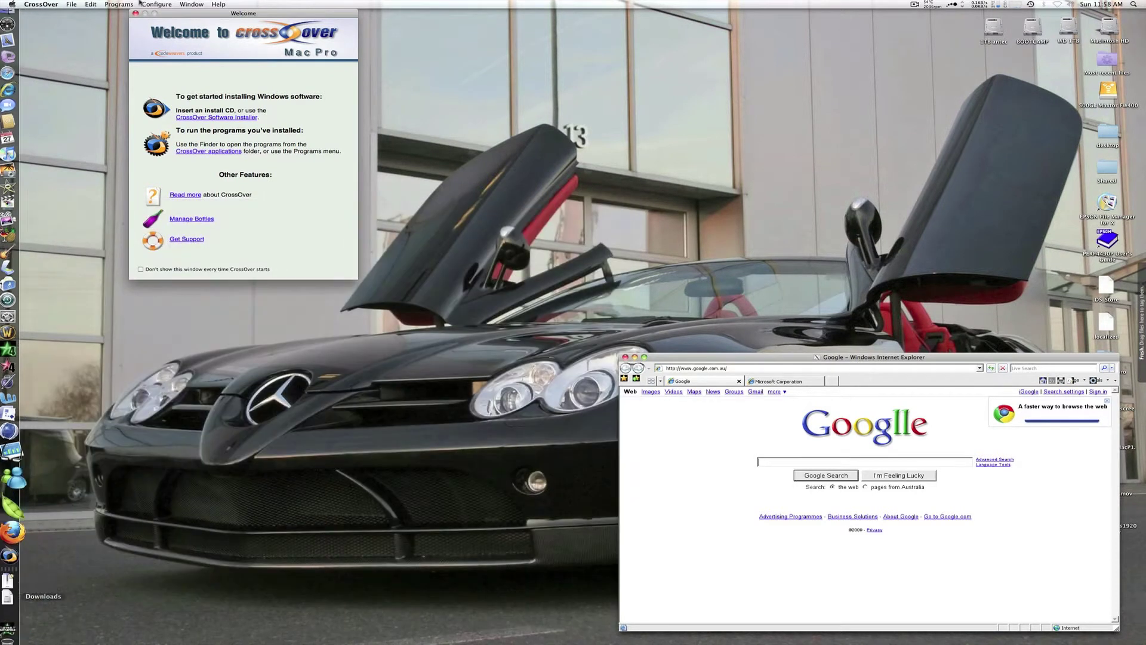
{"action": "left_click", "coordinate": [157, 4]}
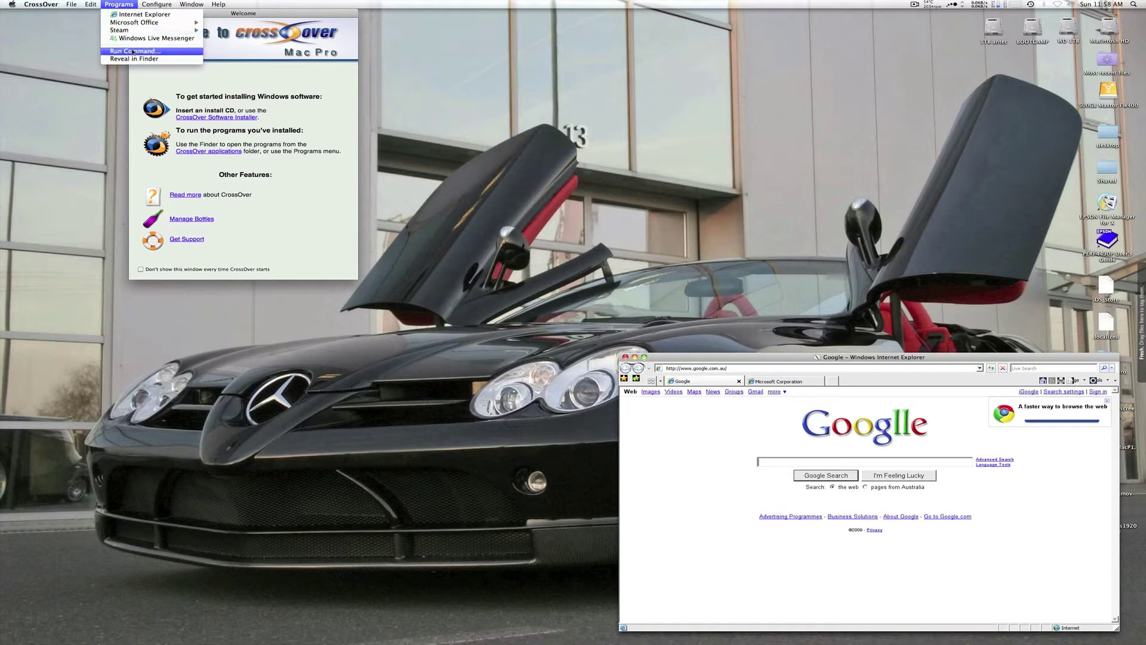
{"action": "mouse_move", "coordinate": [157, 5]}
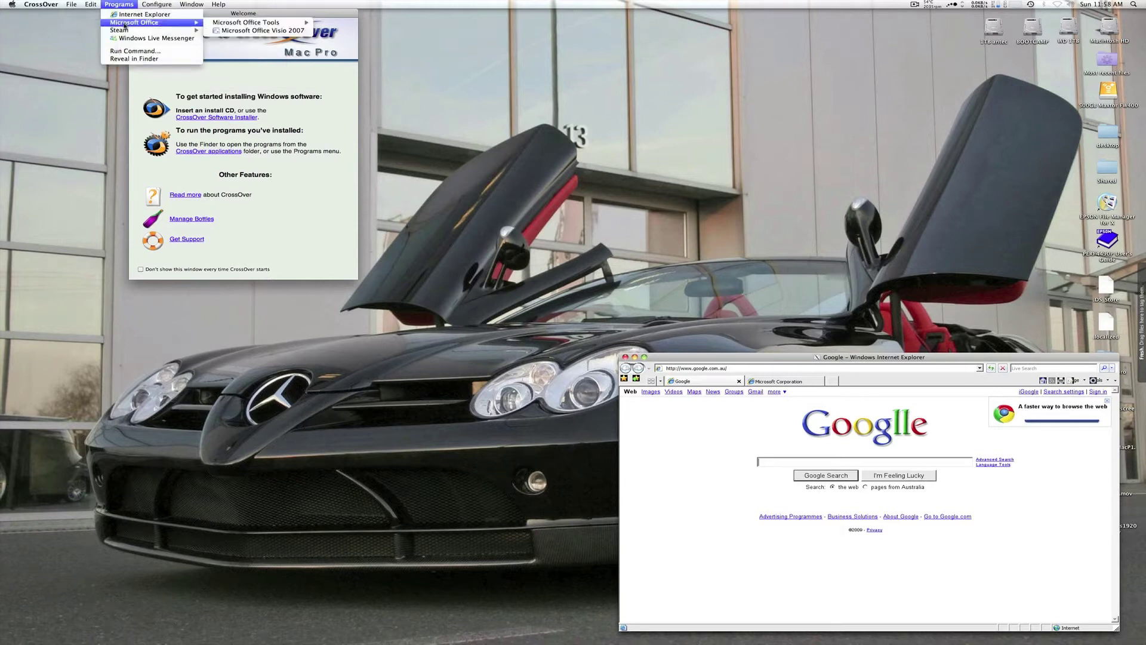
{"action": "mouse_move", "coordinate": [126, 24]}
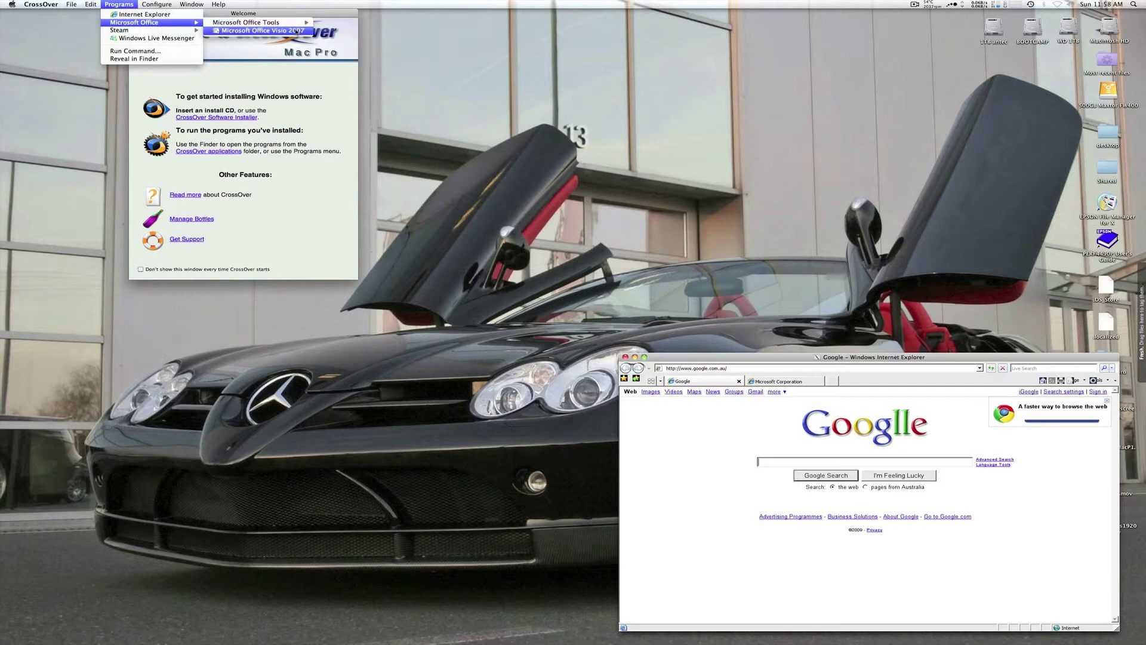
{"action": "left_click", "coordinate": [299, 31]}
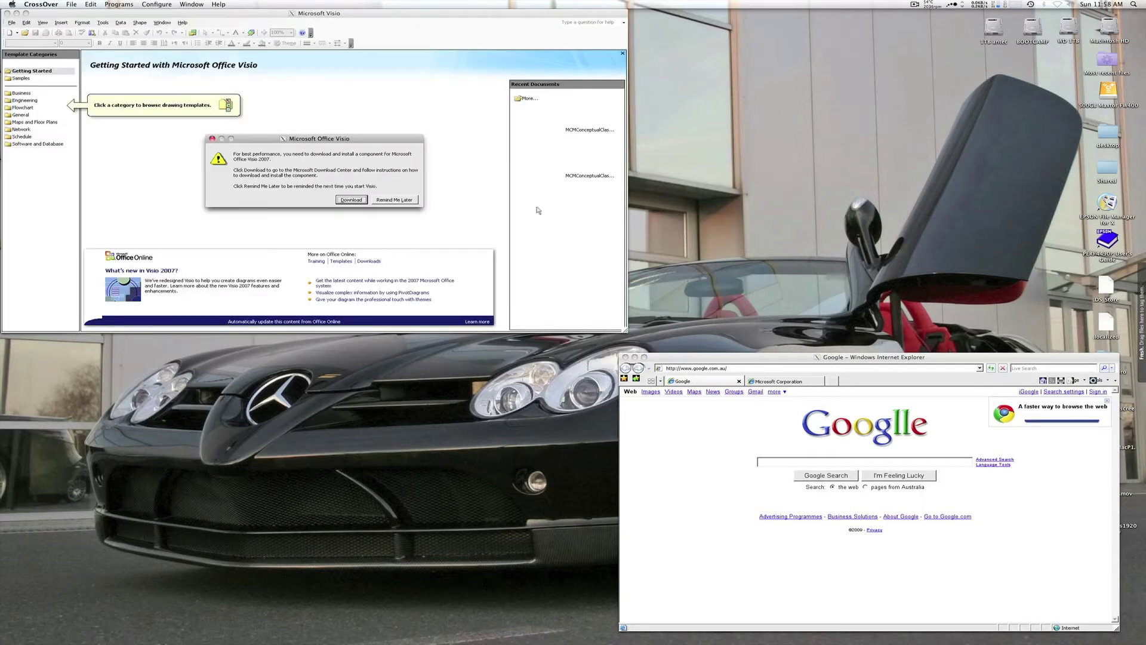
{"action": "left_click", "coordinate": [395, 200]}
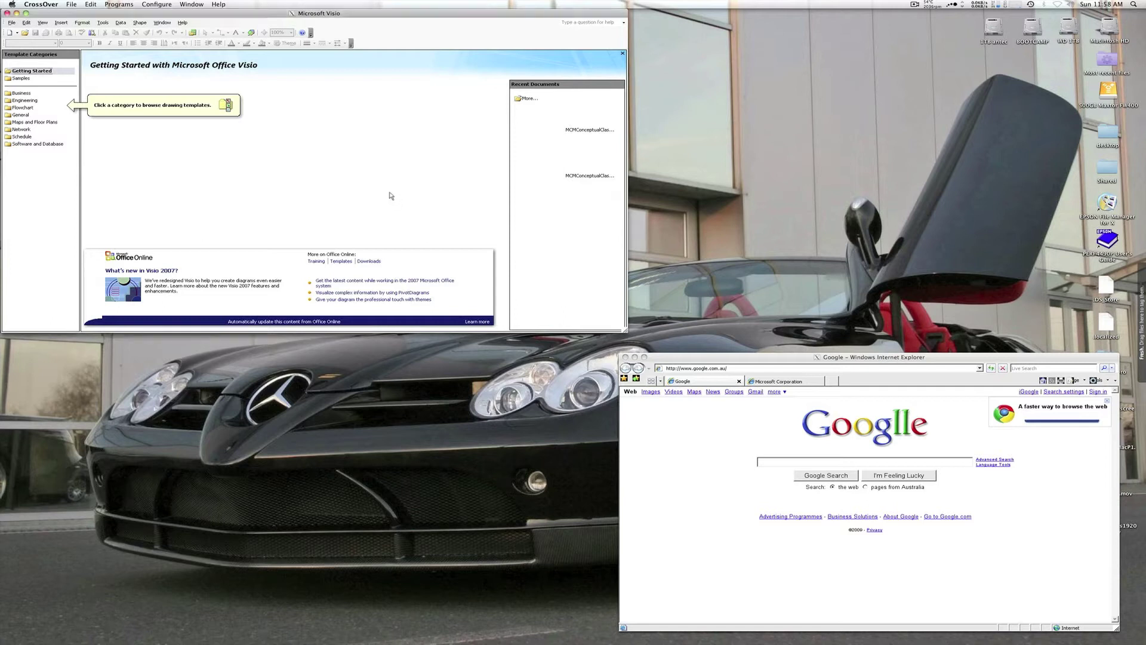
{"action": "left_click", "coordinate": [12, 23]}
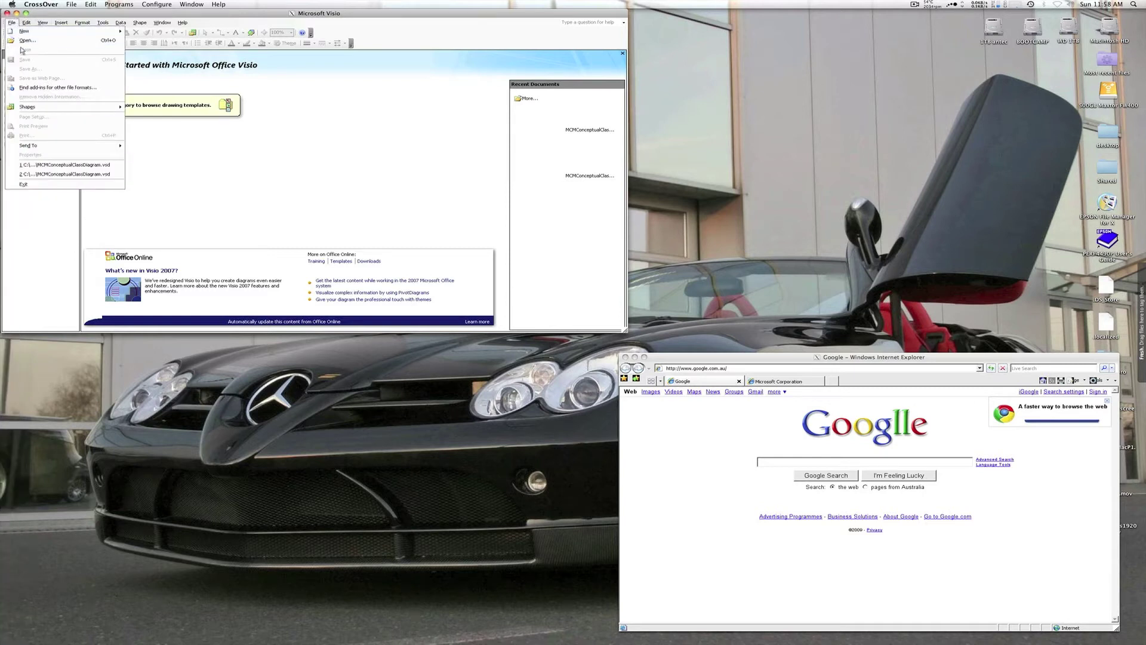
{"action": "left_click", "coordinate": [27, 41]}
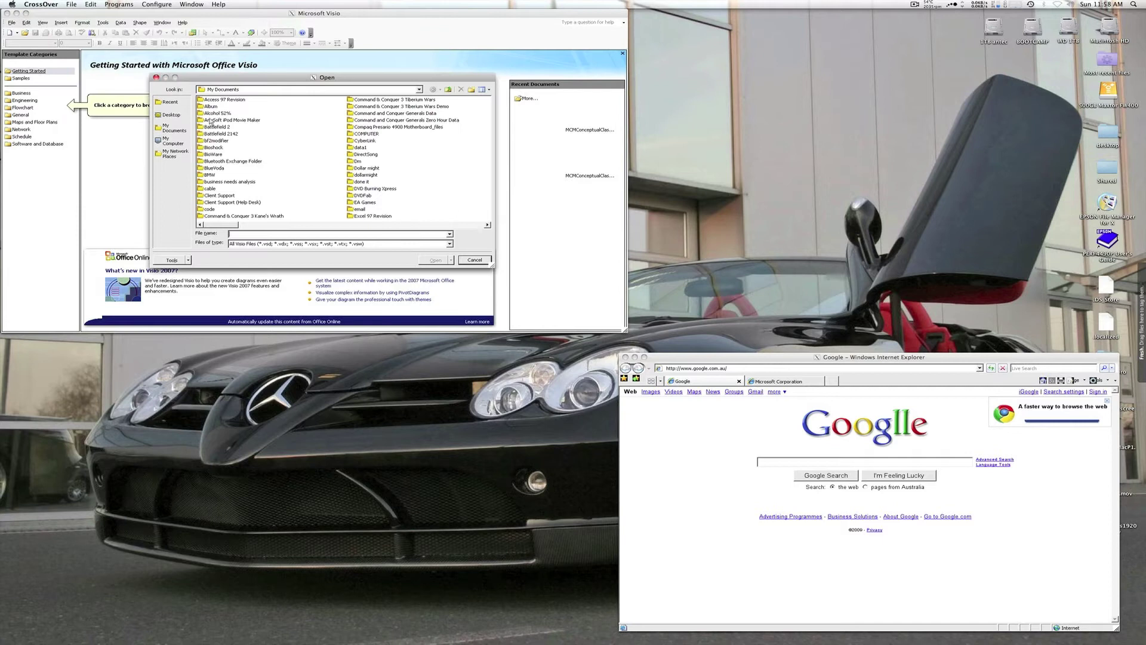
{"action": "left_click", "coordinate": [172, 115]}
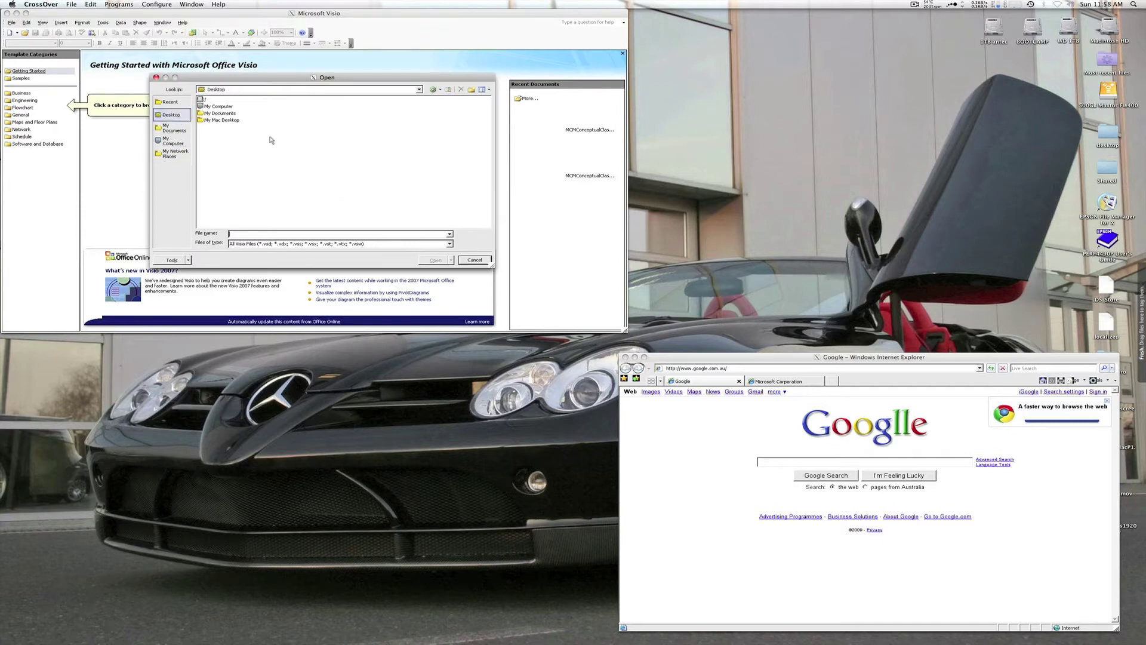
{"action": "double_click", "coordinate": [213, 109]}
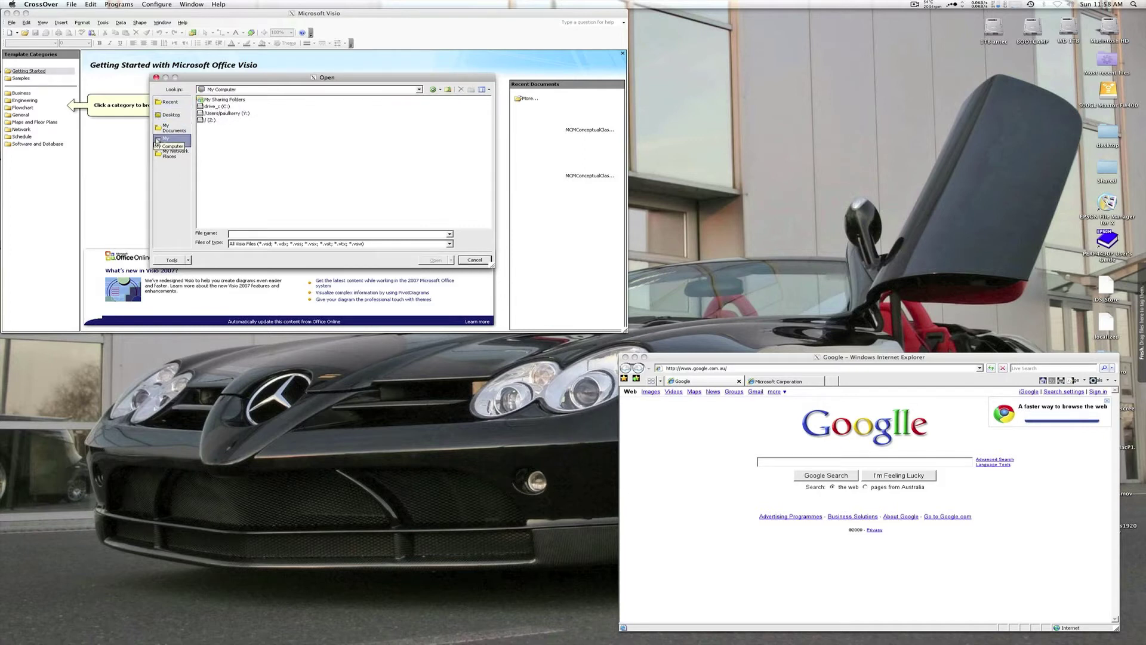
{"action": "double_click", "coordinate": [216, 113]}
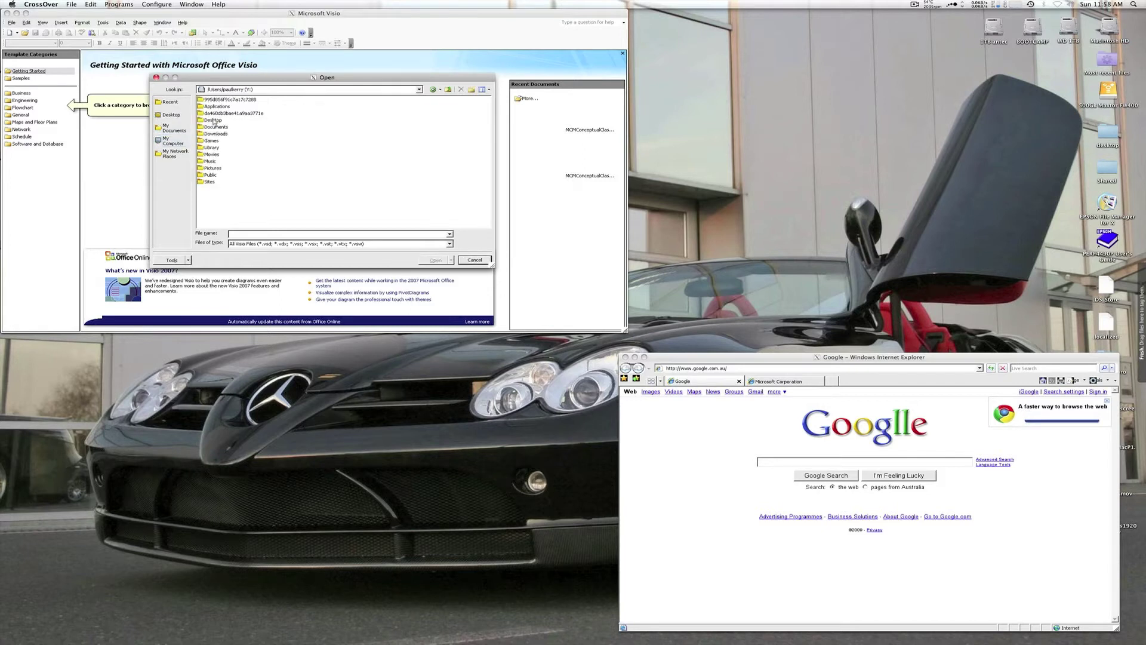
{"action": "left_click", "coordinate": [210, 141]}
{"action": "left_click", "coordinate": [210, 147]}
{"action": "left_click", "coordinate": [216, 128]}
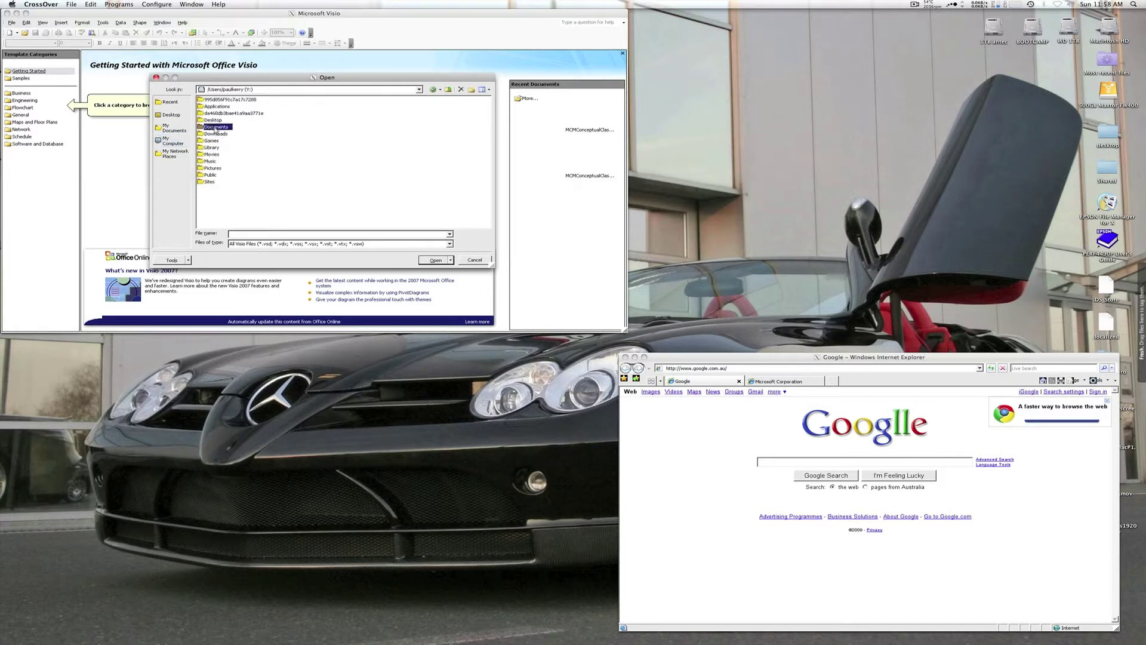
{"action": "double_click", "coordinate": [213, 120]}
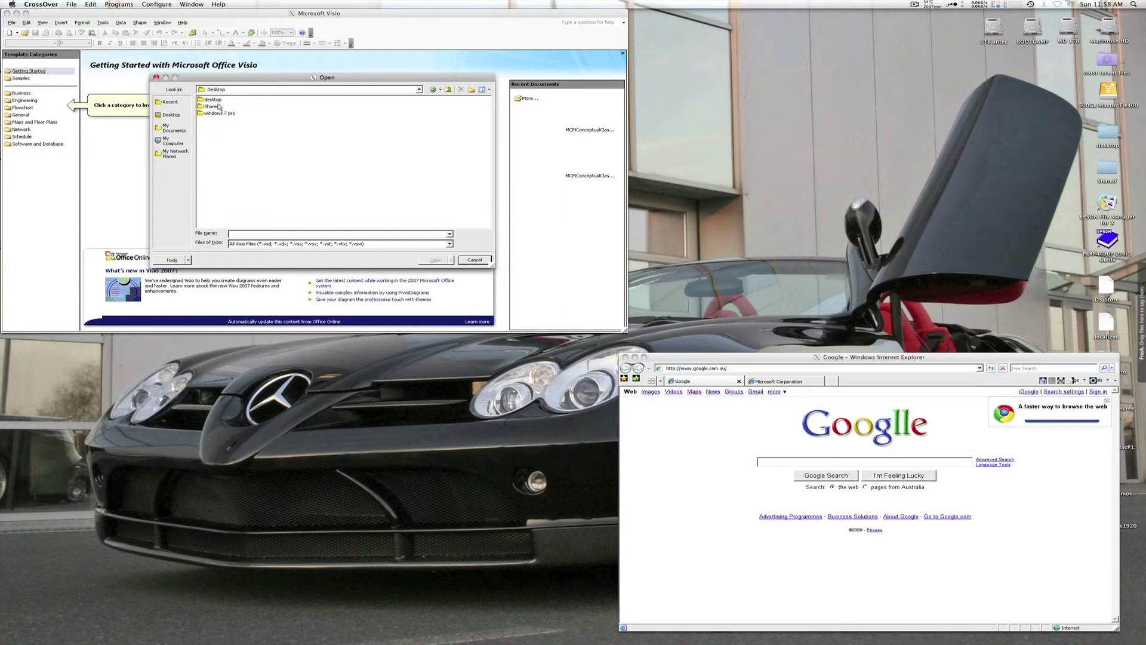
{"action": "double_click", "coordinate": [212, 99]}
{"action": "left_click", "coordinate": [474, 261]}
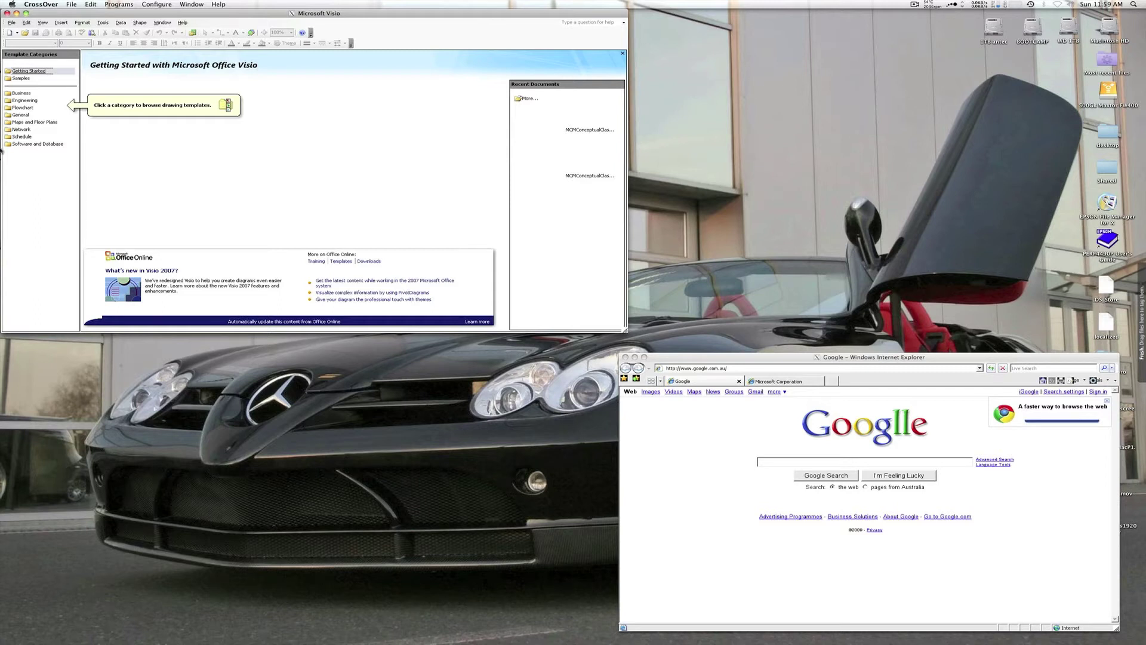
Launch Steam from the Games stack inside the Applications stack.
{"action": "mouse_move", "coordinate": [5, 135]}
{"action": "mouse_move", "coordinate": [3, 562]}
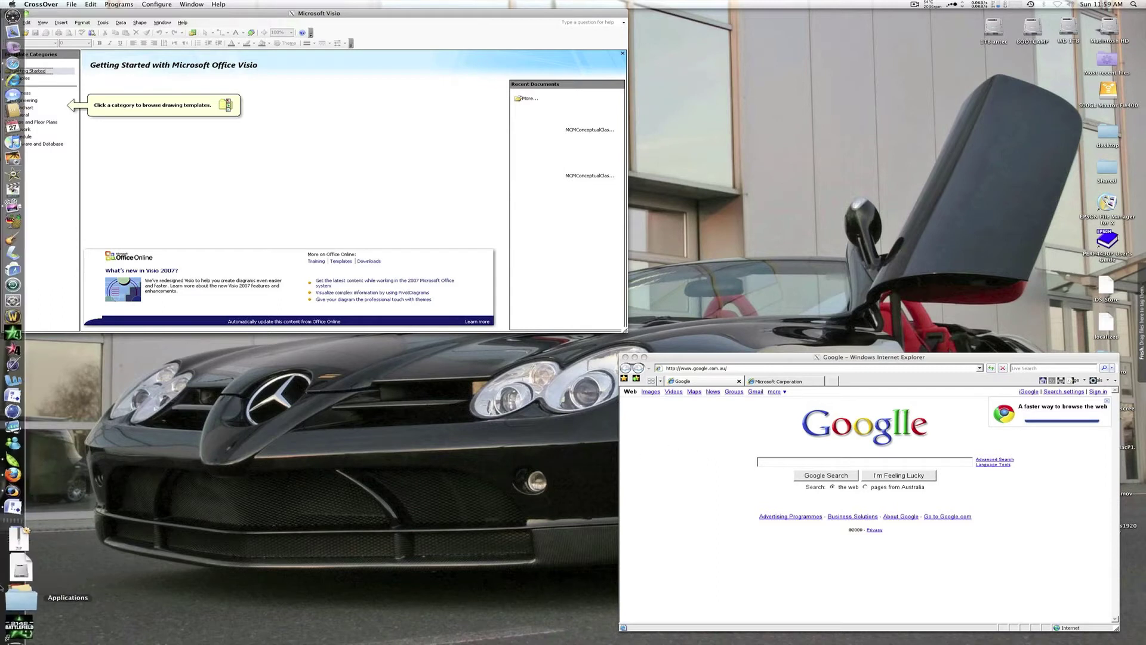
{"action": "left_click", "coordinate": [3, 594]}
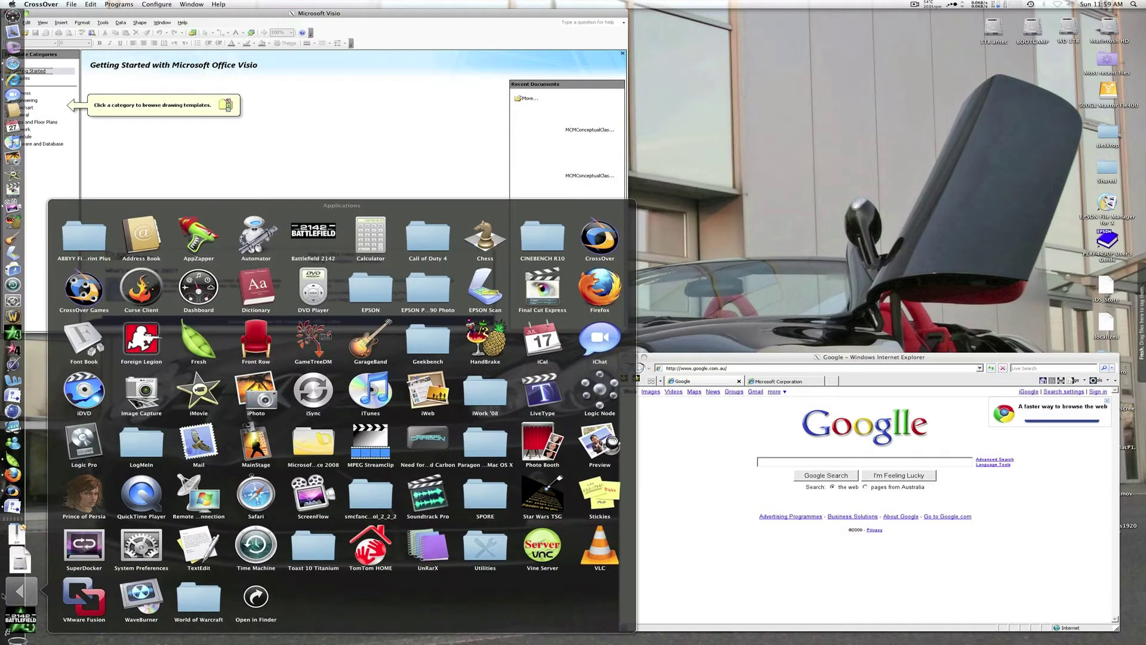
{"action": "left_click", "coordinate": [3, 594]}
{"action": "left_click", "coordinate": [15, 612]}
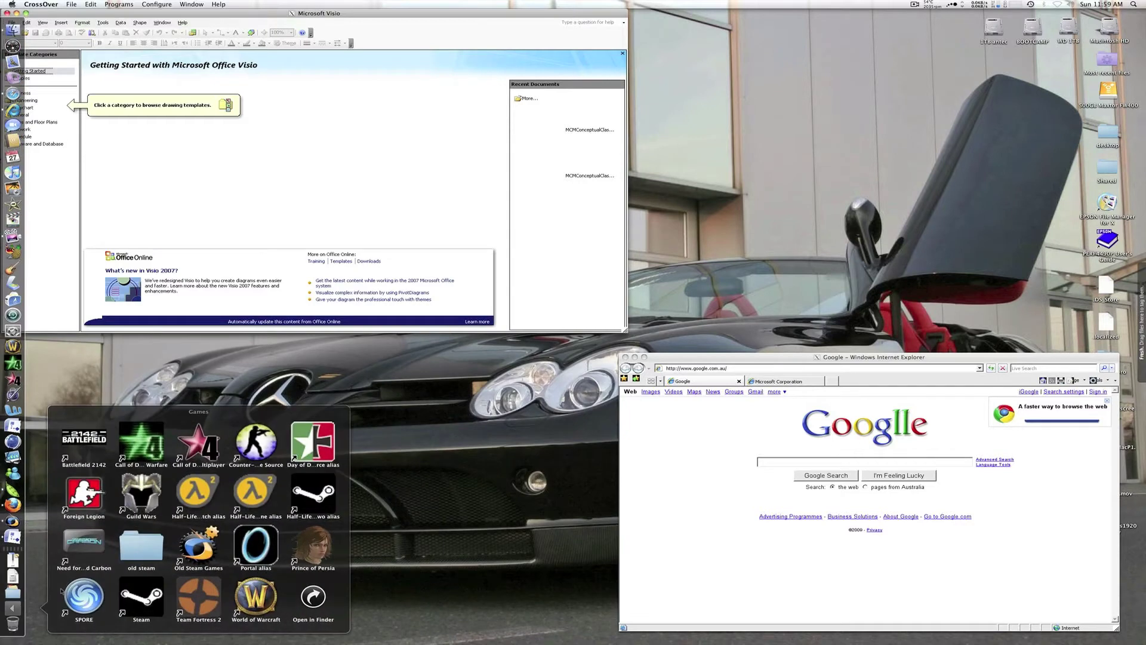
{"action": "left_click", "coordinate": [134, 600]}
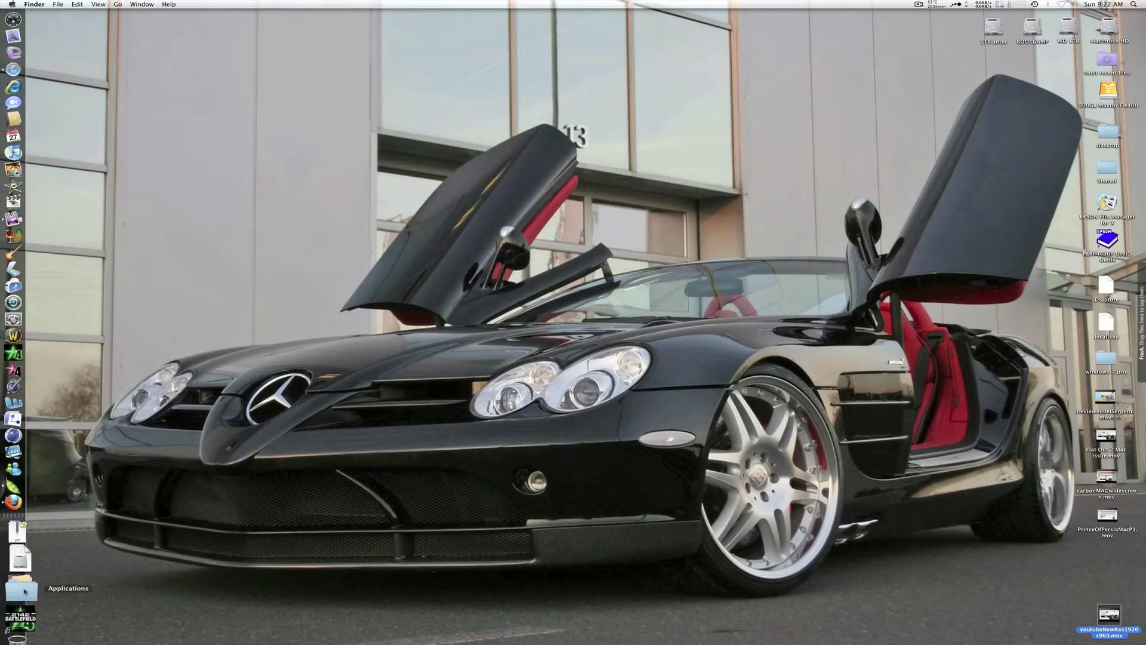
Start CrossOver Games from Applications, then launch Steam again from the Games folder.
{"action": "left_click", "coordinate": [23, 591]}
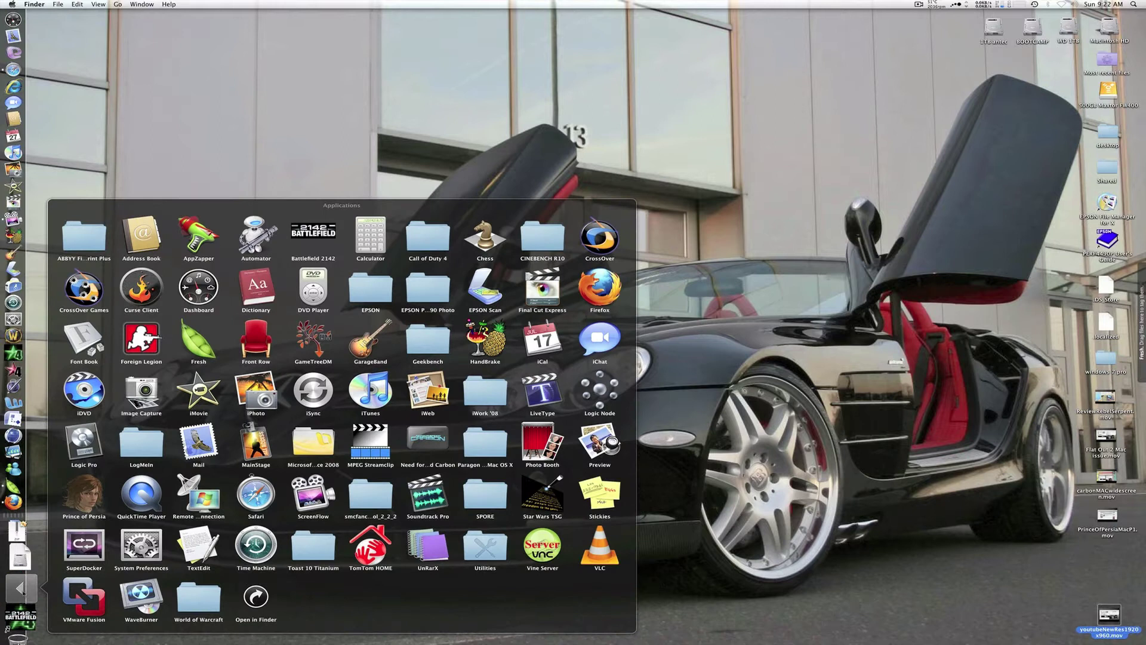
{"action": "left_click", "coordinate": [94, 303]}
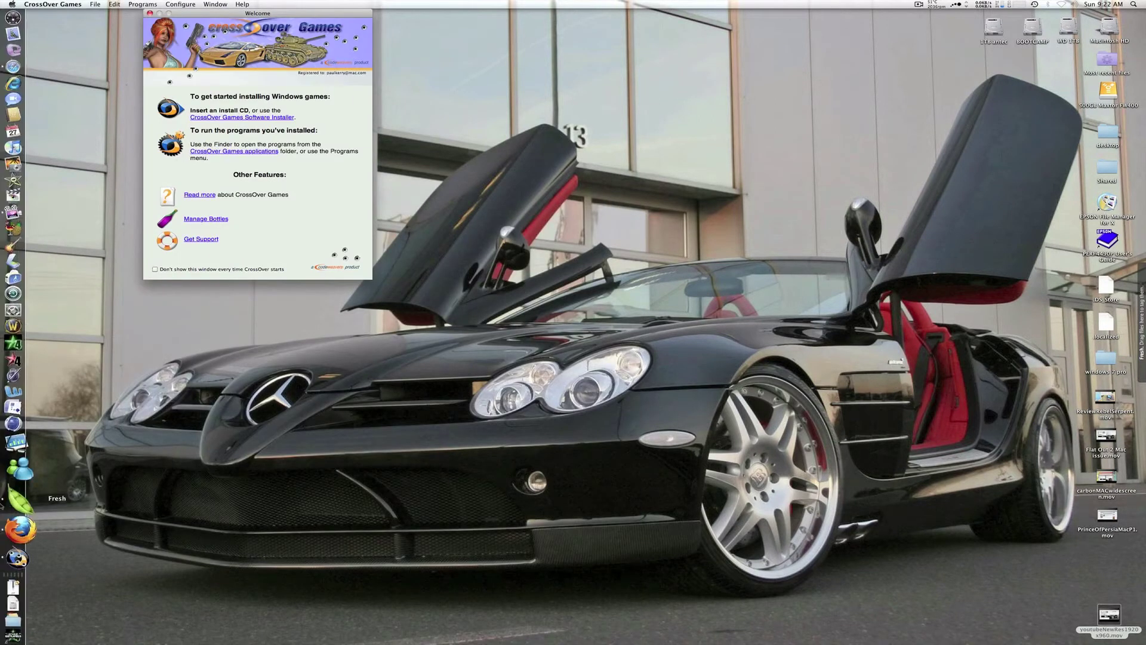
{"action": "left_click", "coordinate": [13, 597]}
{"action": "left_click", "coordinate": [13, 606]}
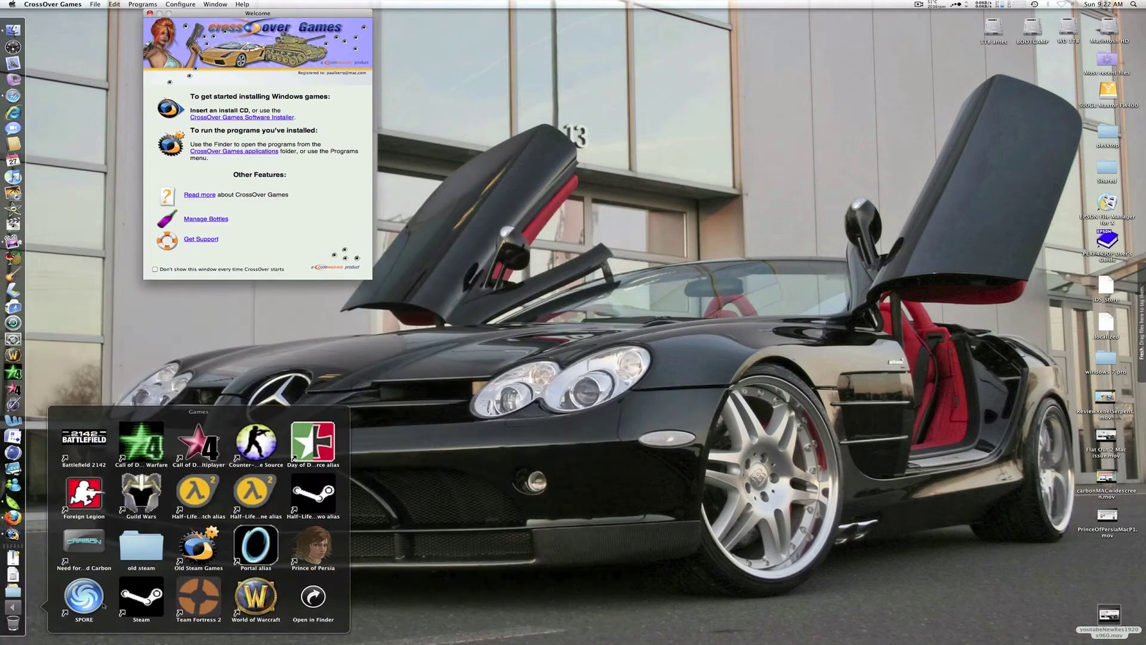
{"action": "left_click", "coordinate": [485, 455]}
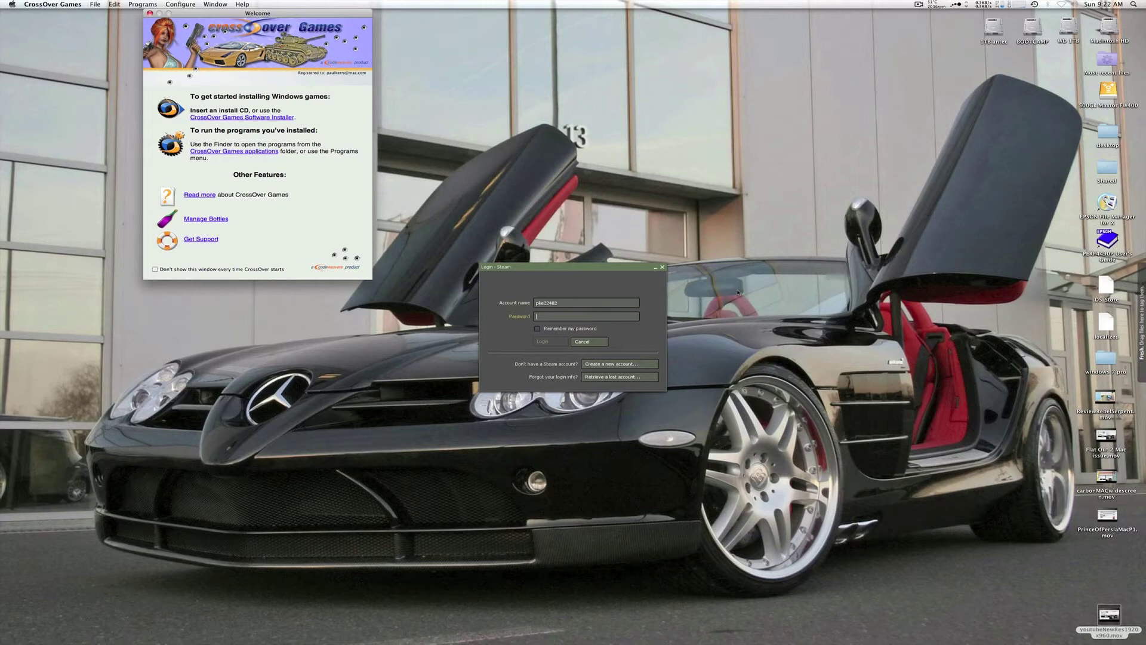
Sign in to Steam with the account password and dismiss the pre-purchase advert.
{"action": "type", "text": "*********"}
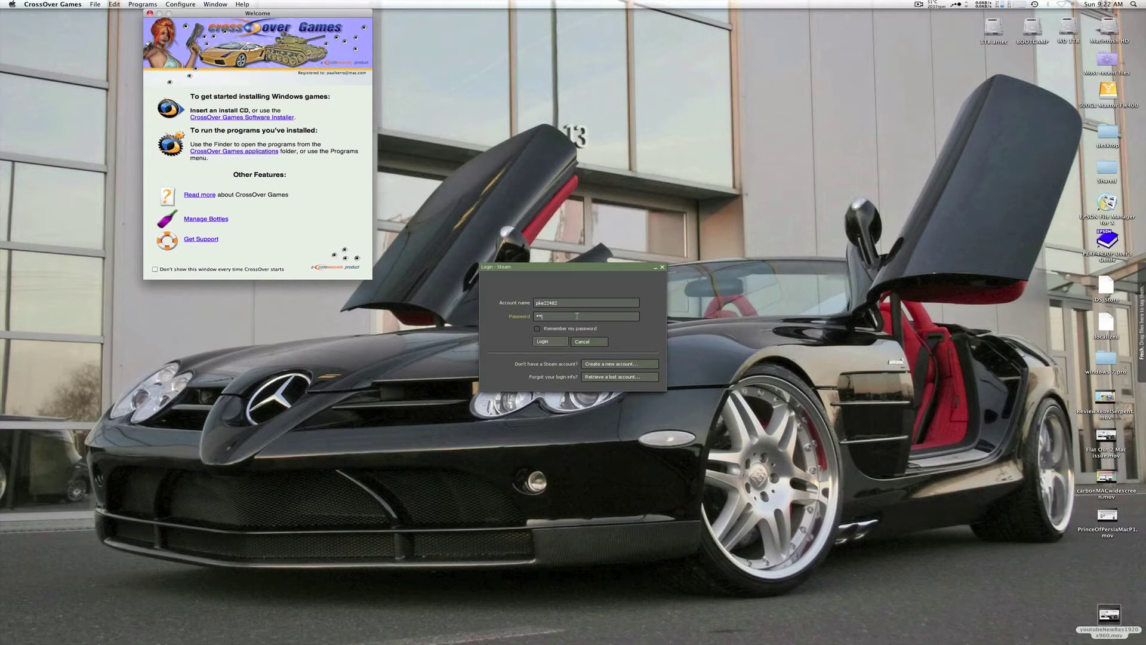
{"action": "key", "text": "Return"}
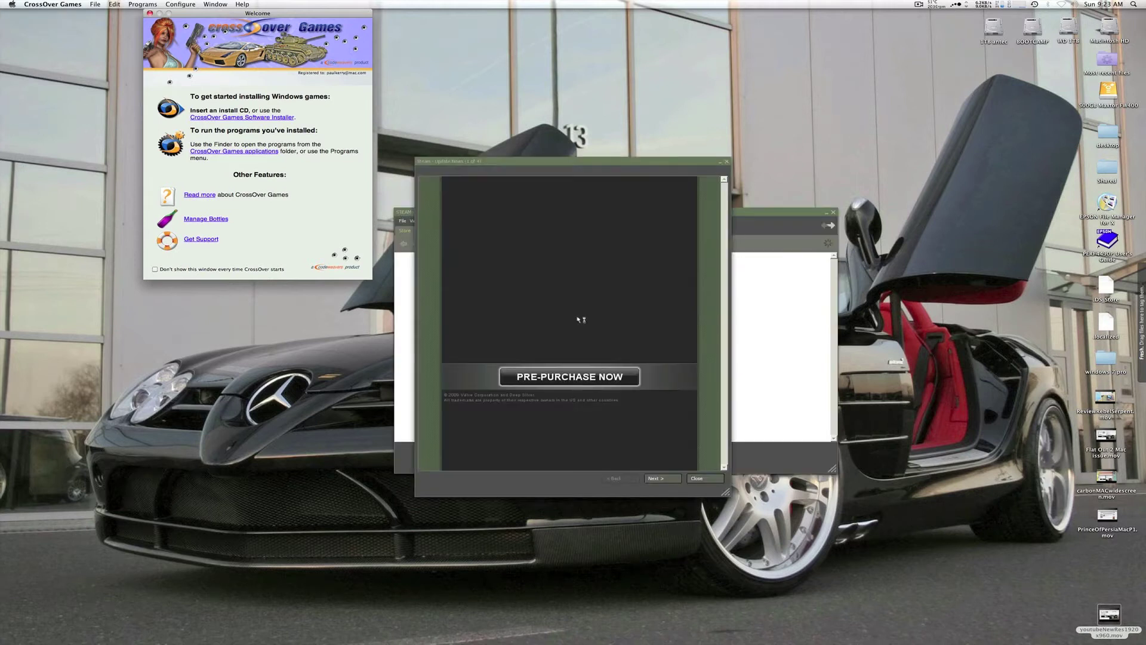
{"action": "left_click", "coordinate": [719, 482]}
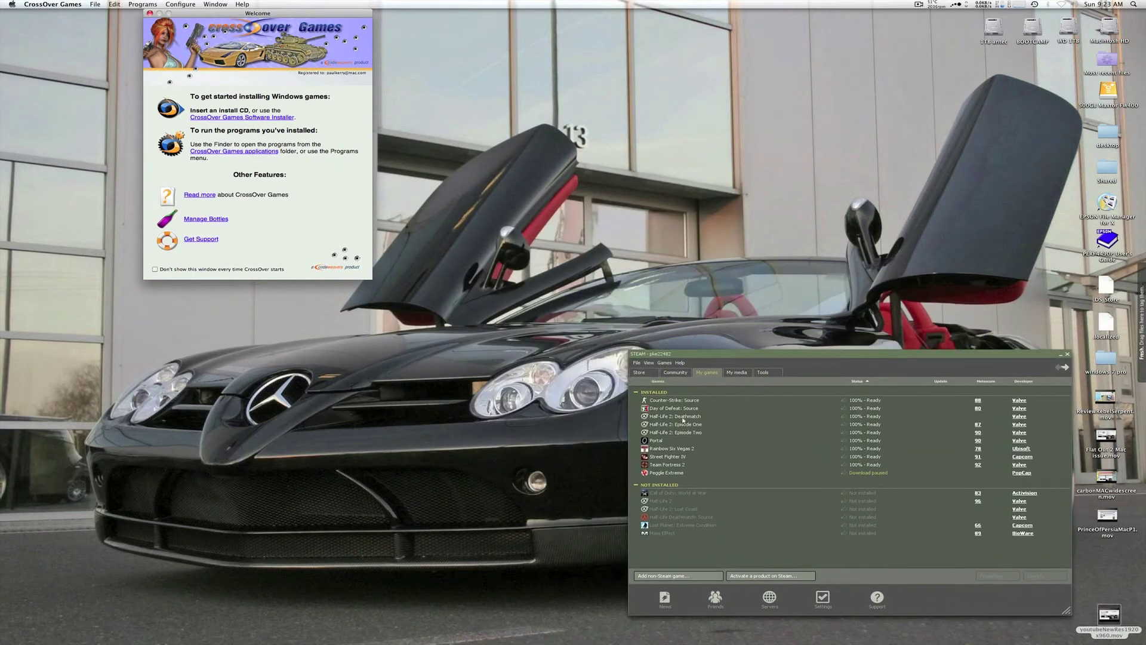
Launch Counter-Strike: Source and set video to Widescreen 16:10 at 2560 x 1600.
{"action": "double_click", "coordinate": [674, 400]}
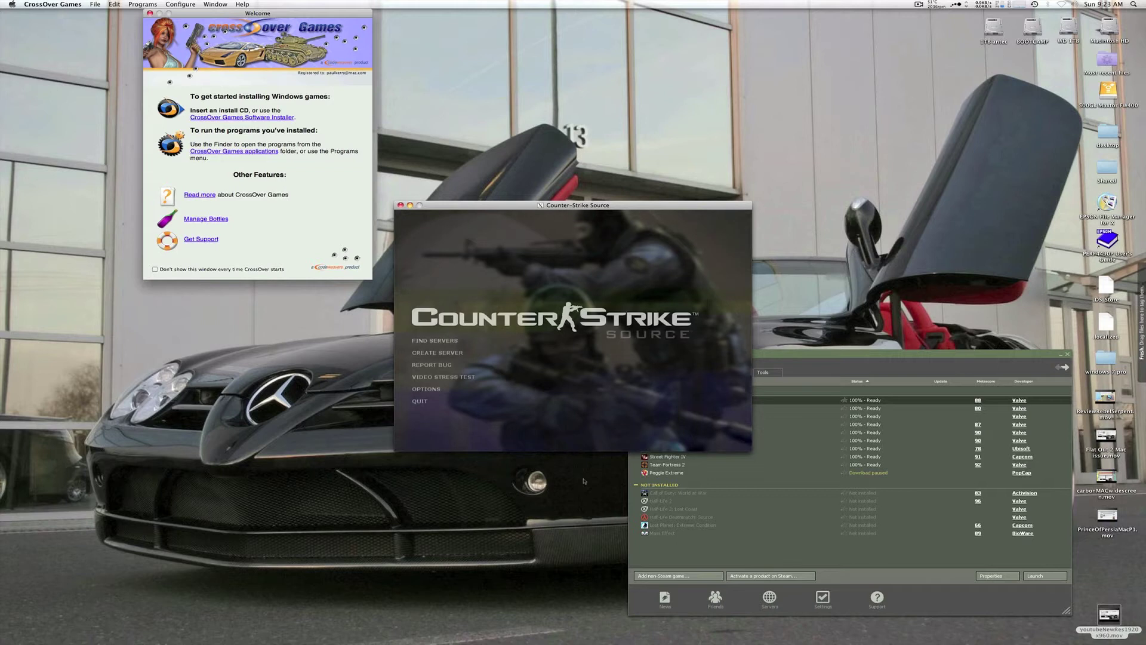
{"action": "left_click", "coordinate": [427, 388]}
{"action": "left_click", "coordinate": [593, 266]}
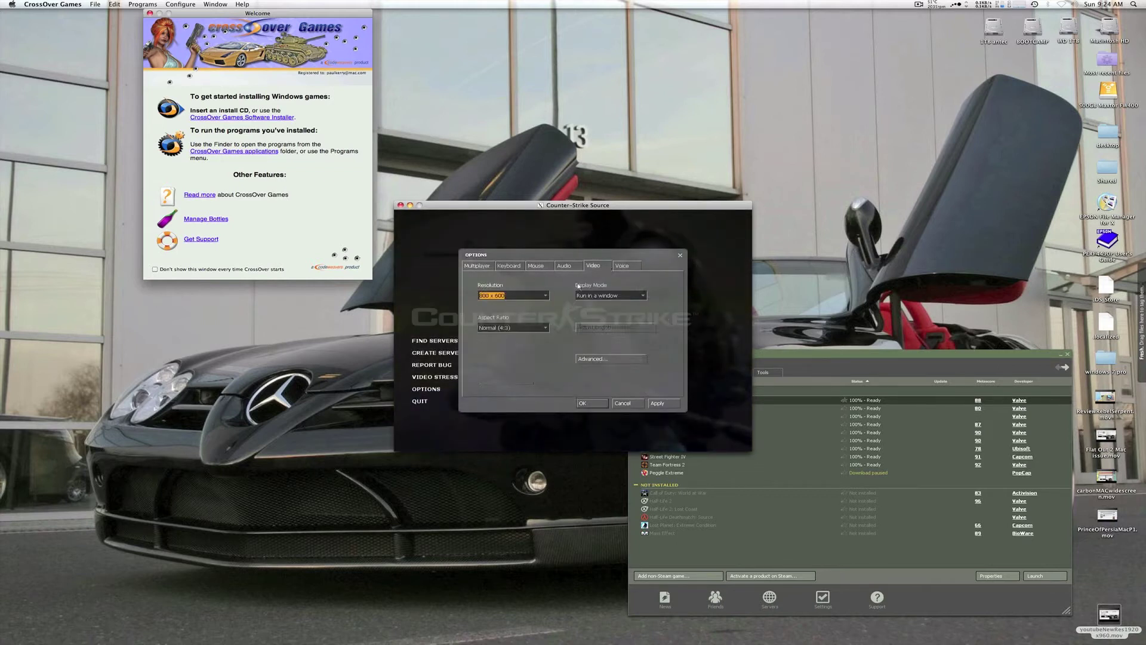
{"action": "left_click", "coordinate": [545, 327]}
{"action": "left_click", "coordinate": [507, 336]}
{"action": "left_click", "coordinate": [546, 296]}
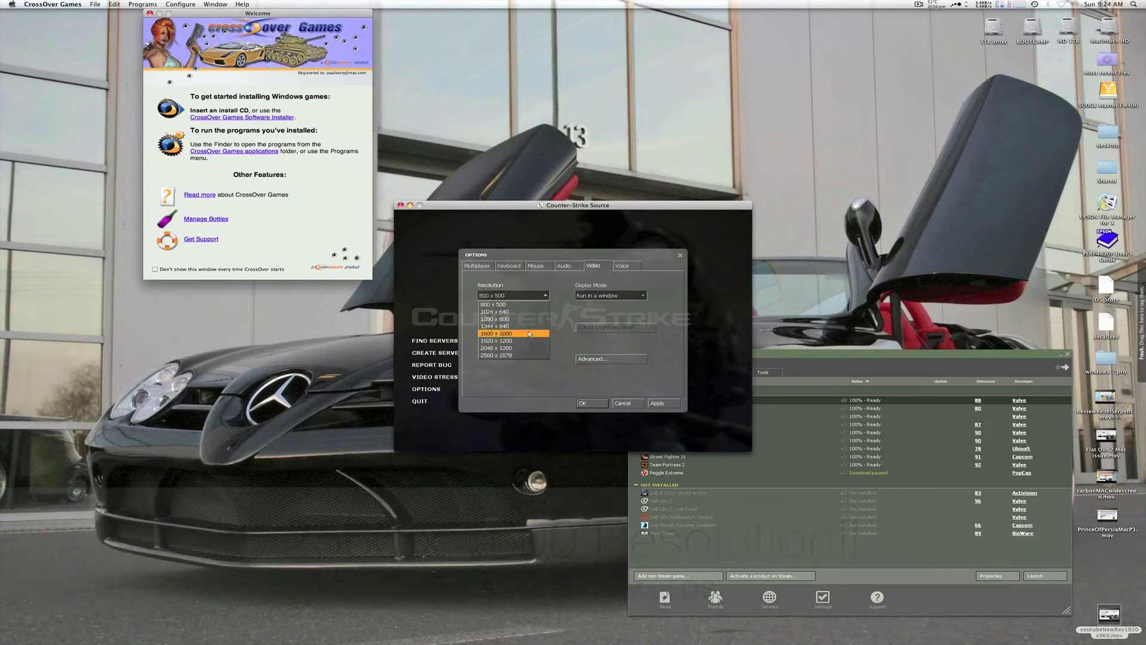
{"action": "left_click", "coordinate": [508, 357]}
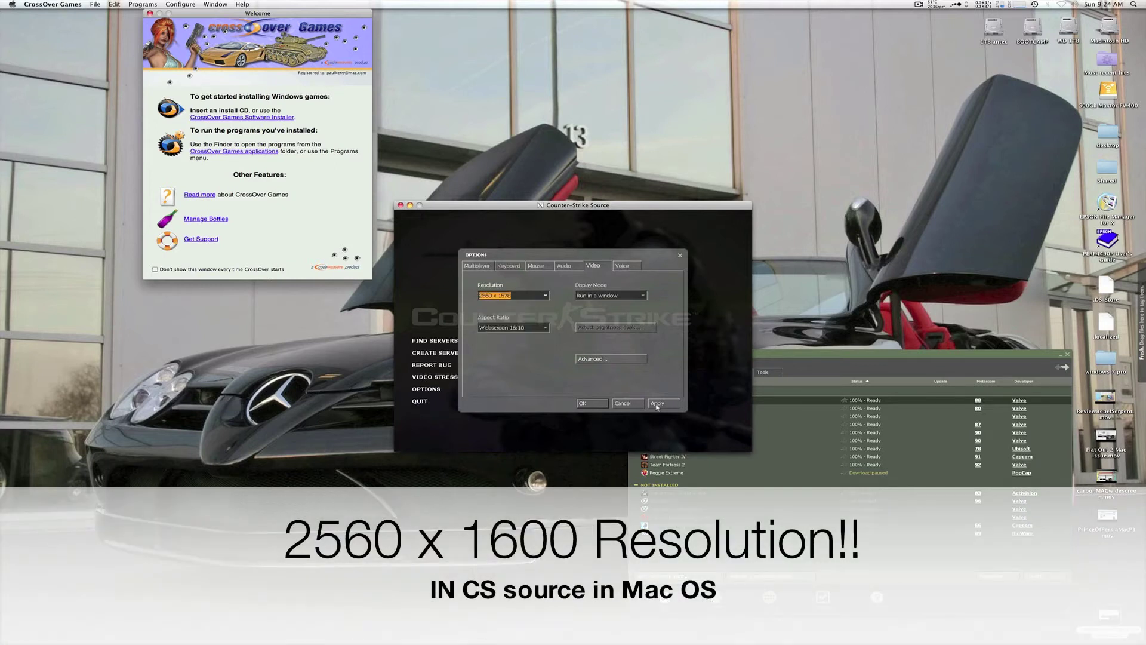
{"action": "left_click", "coordinate": [657, 404]}
Start a local Dust server and join the Counter-Terrorists as the GSG-9 class.
{"action": "left_click", "coordinate": [190, 212]}
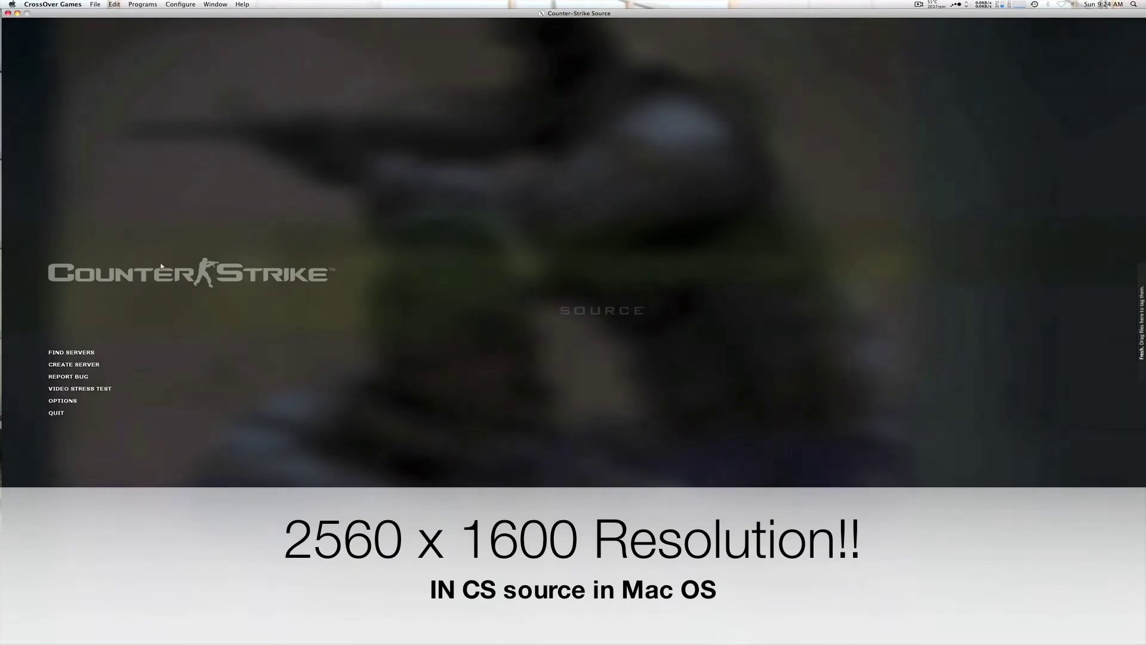
{"action": "left_click", "coordinate": [74, 364]}
{"action": "left_click", "coordinate": [581, 419]}
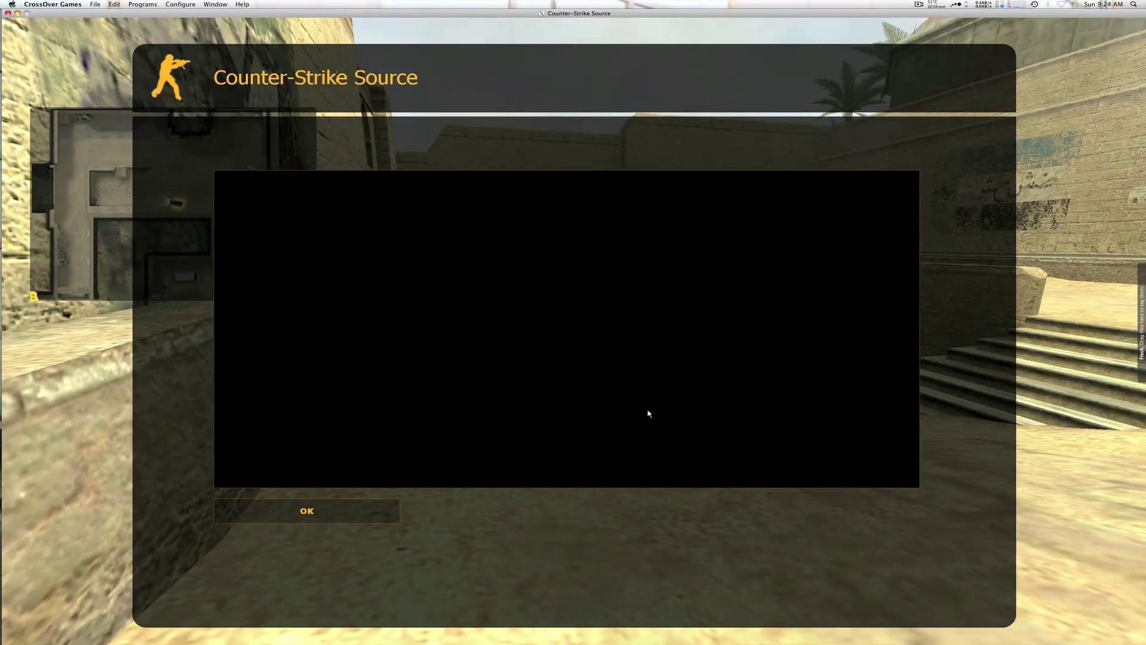
{"action": "left_click", "coordinate": [305, 511]}
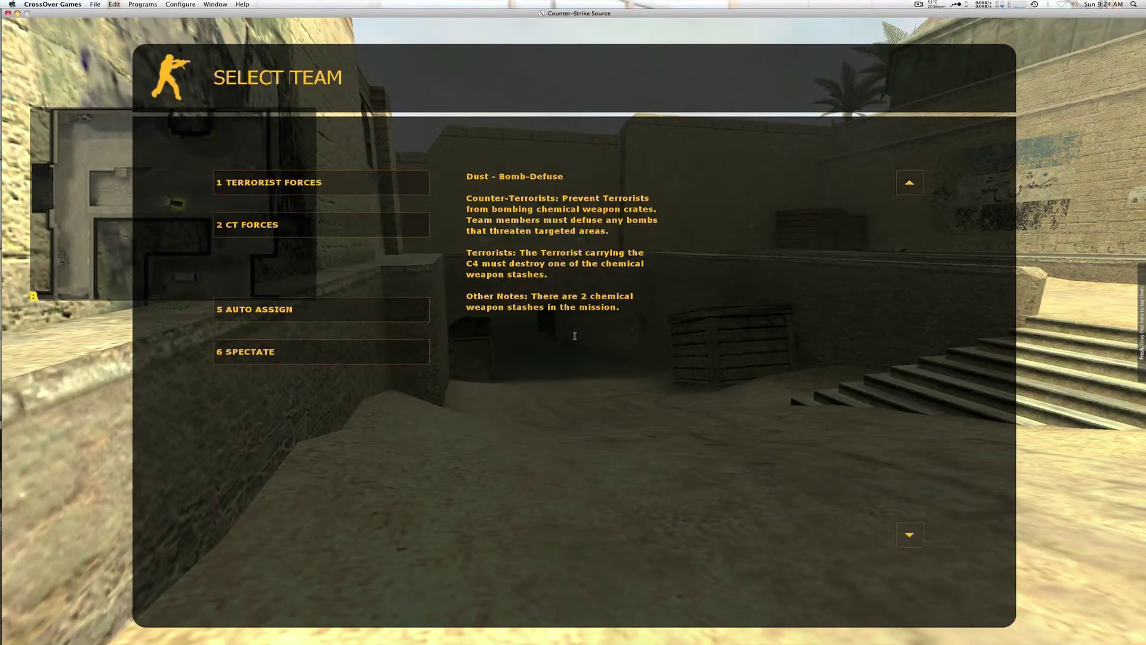
{"action": "left_click", "coordinate": [270, 224]}
{"action": "left_click", "coordinate": [276, 224]}
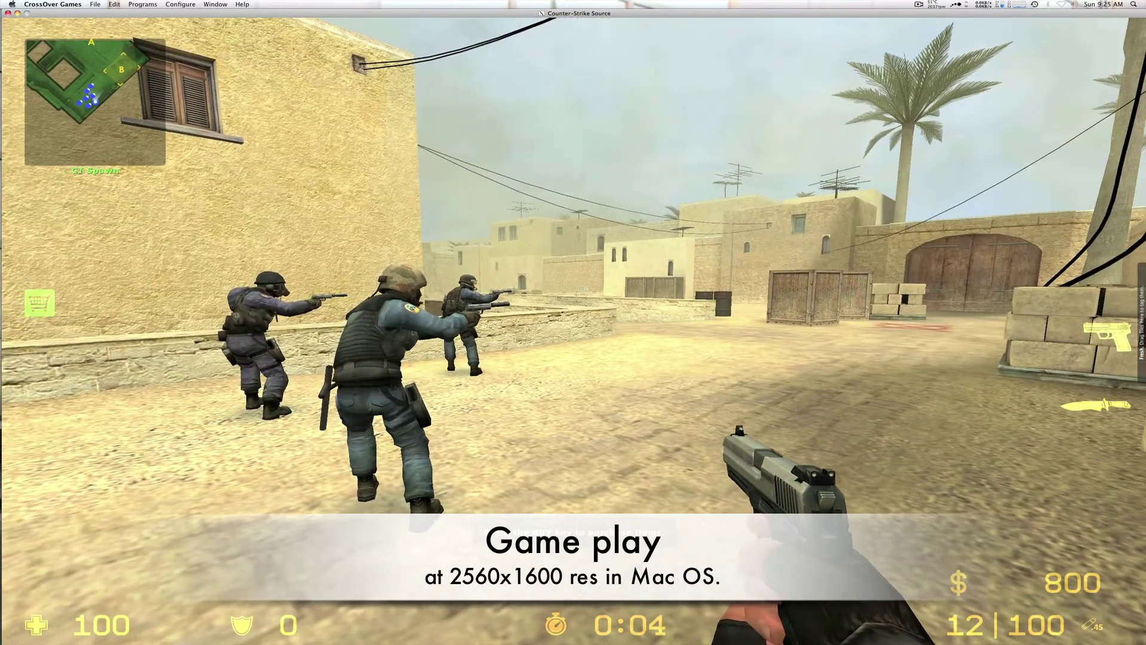
Buy two flashbangs from the Equipment buy menu.
{"action": "key", "text": "b"}
{"action": "key", "text": "8"}
{"action": "key", "text": "3"}
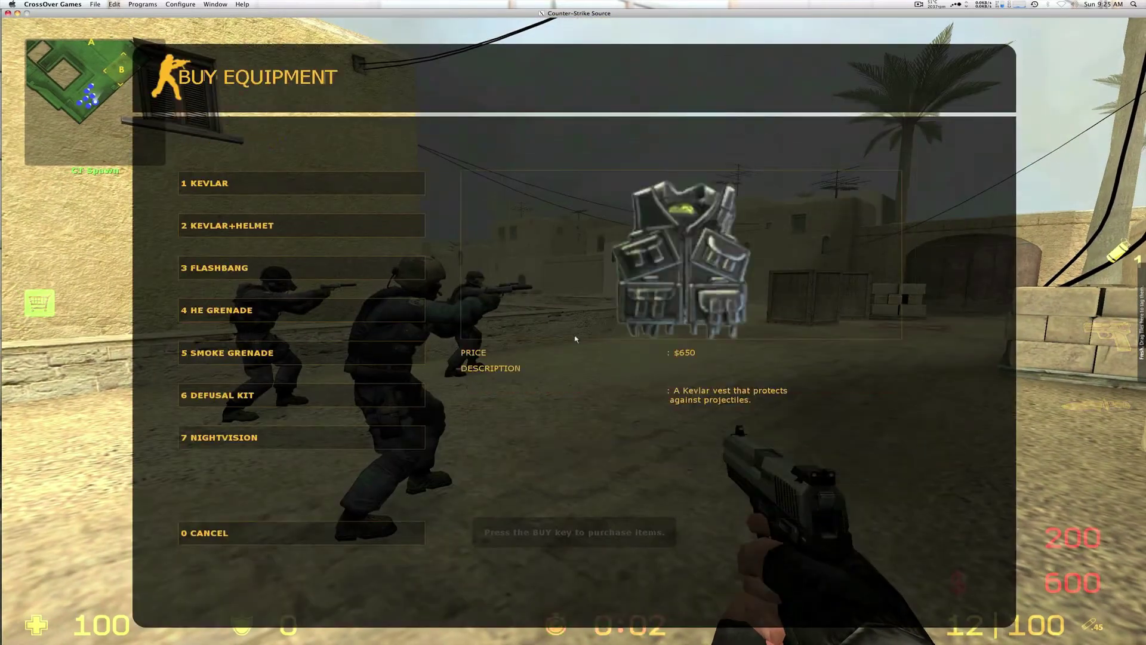
{"action": "key", "text": "3"}
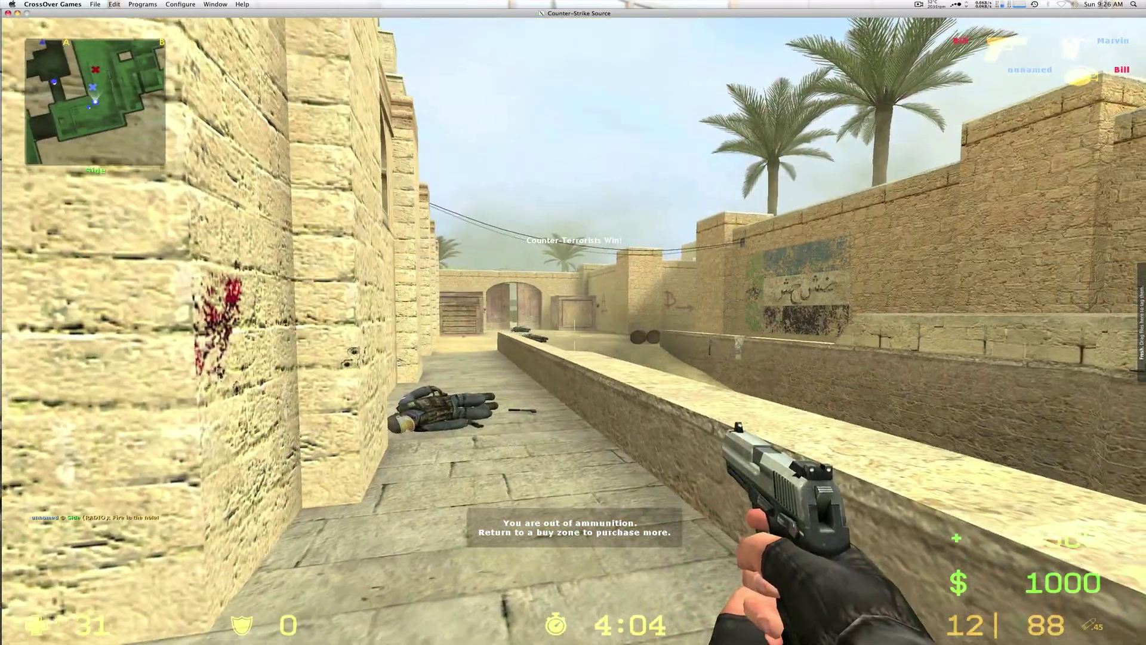
Walk forward down the alley toward the crates and pause the game.
{"action": "key", "text": "w"}
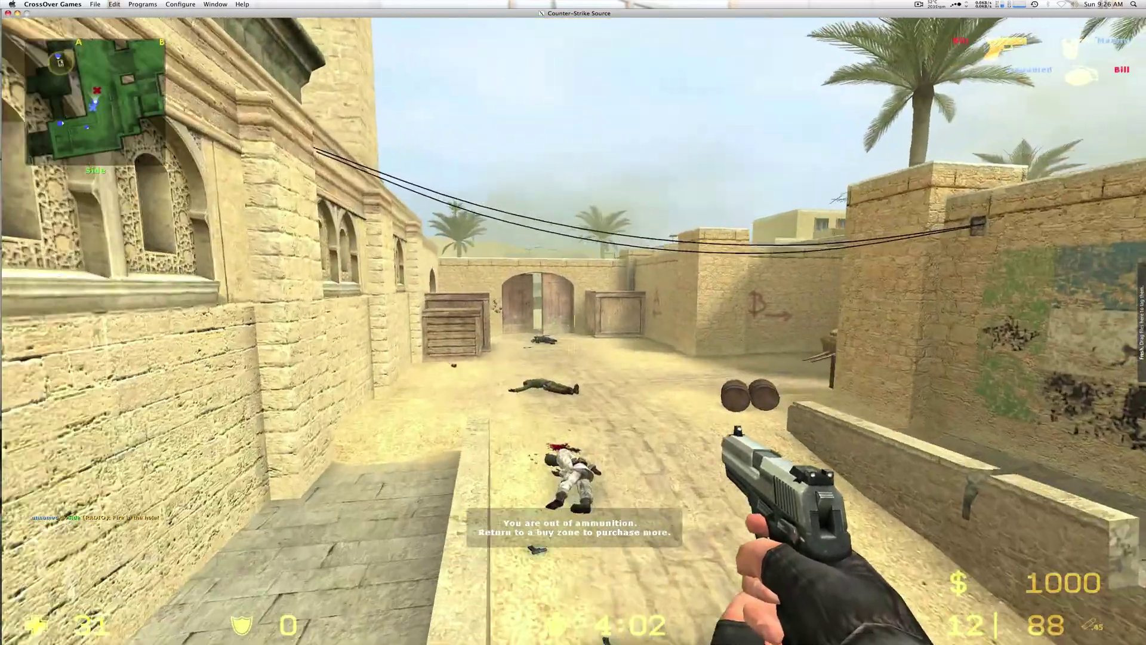
{"action": "key", "text": "w"}
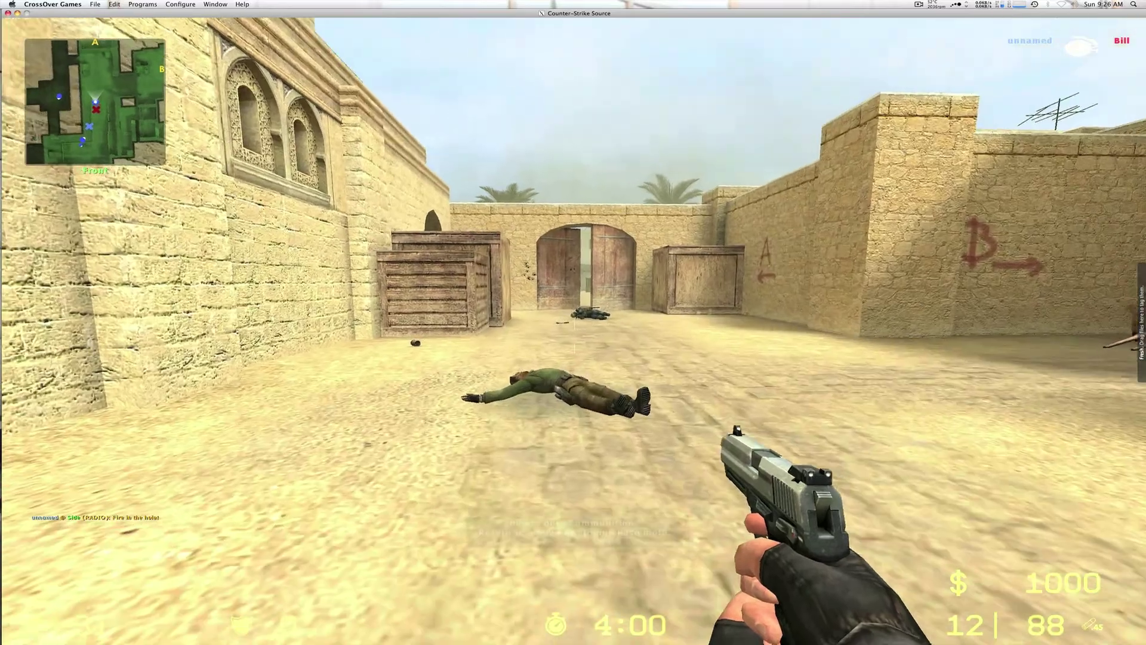
{"action": "key", "text": "Escape"}
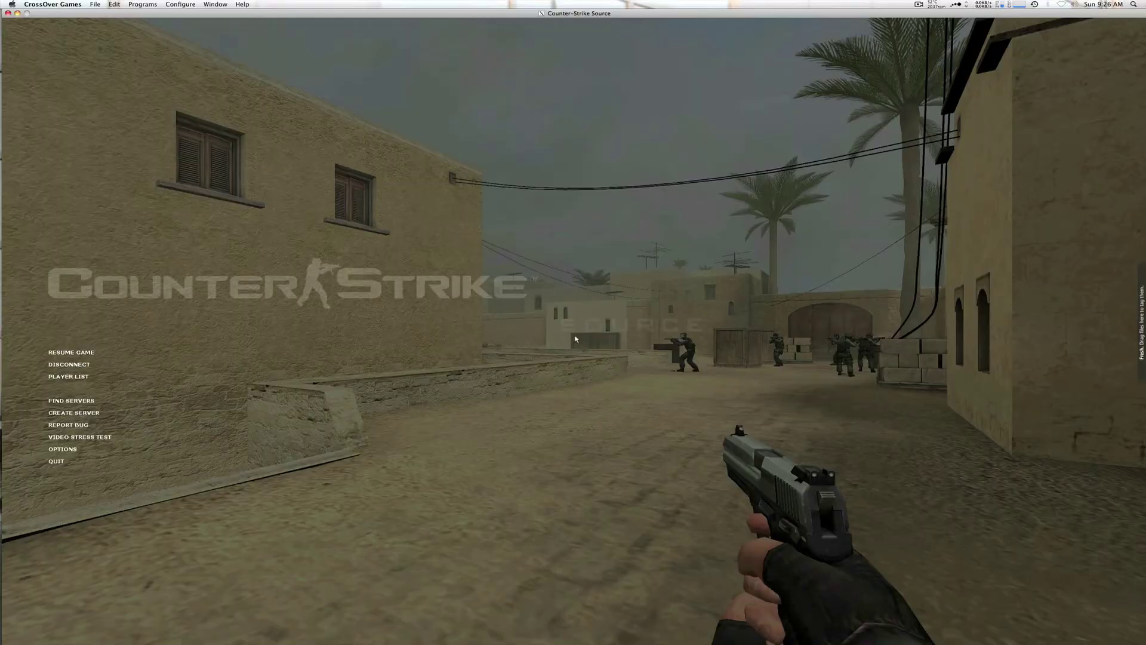
Disconnect from the Counter-Strike match via the pause menu.
{"action": "left_click", "coordinate": [94, 365]}
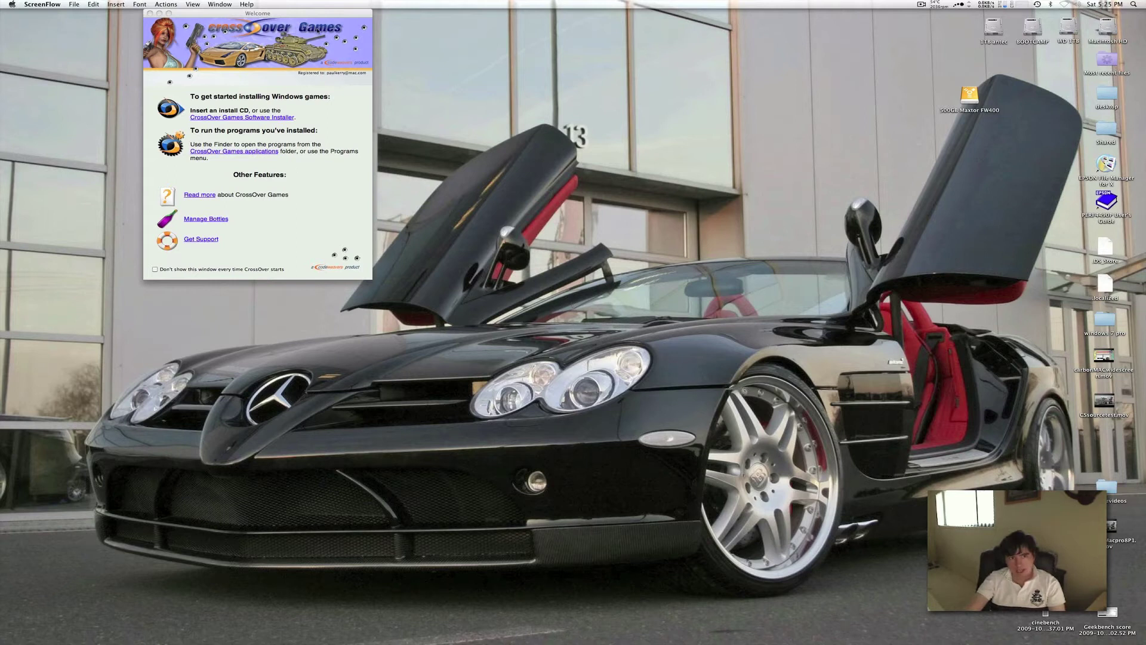
{"action": "left_click", "coordinate": [221, 4]}
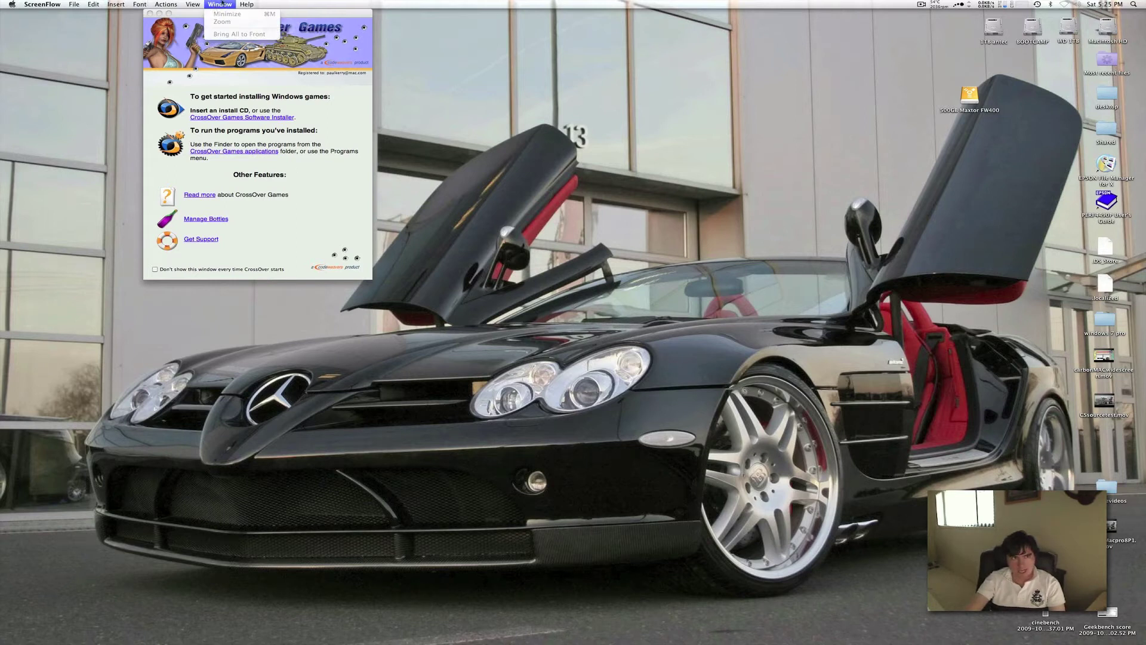
{"action": "left_click", "coordinate": [307, 122]}
{"action": "left_click", "coordinate": [60, 5]}
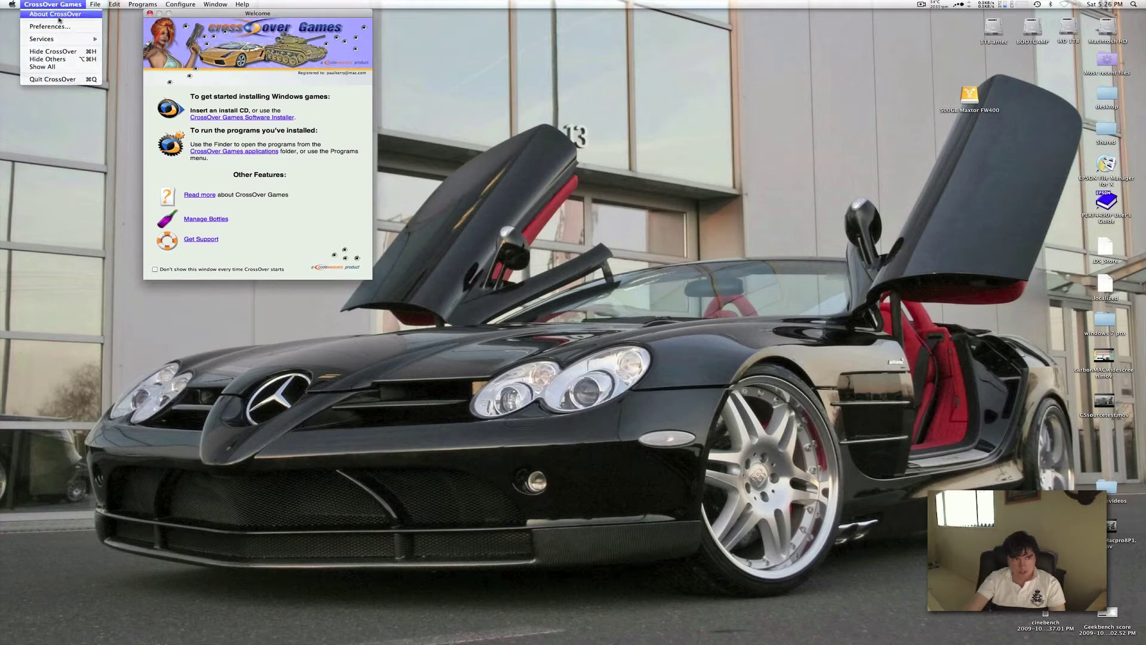
{"action": "left_click", "coordinate": [60, 14]}
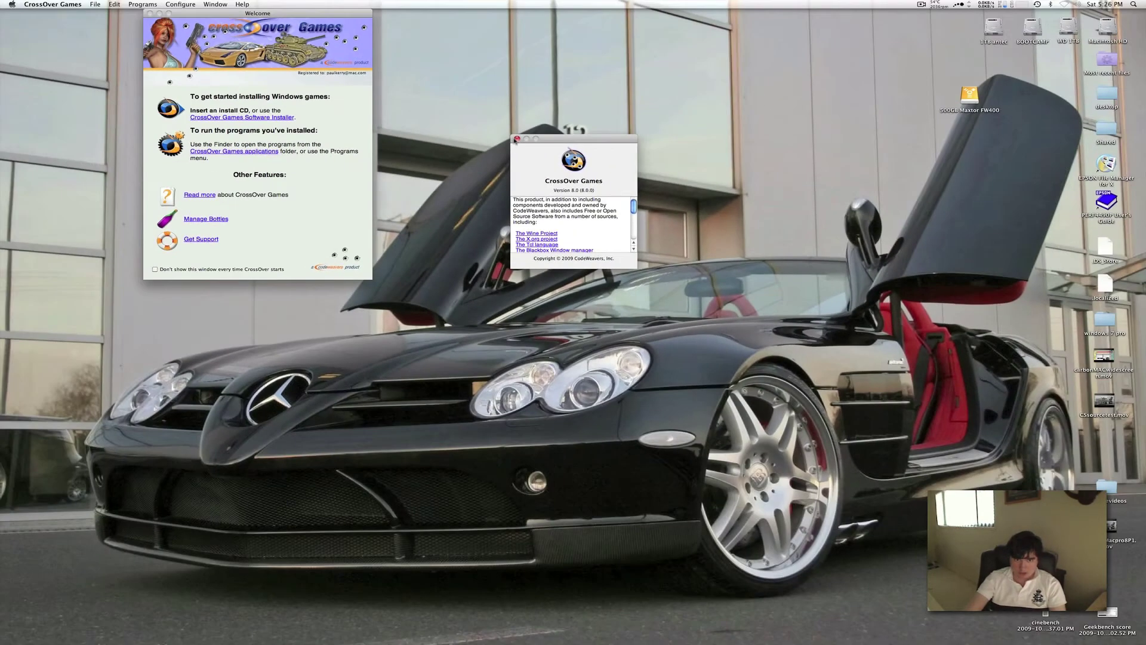
{"action": "left_click", "coordinate": [420, 96]}
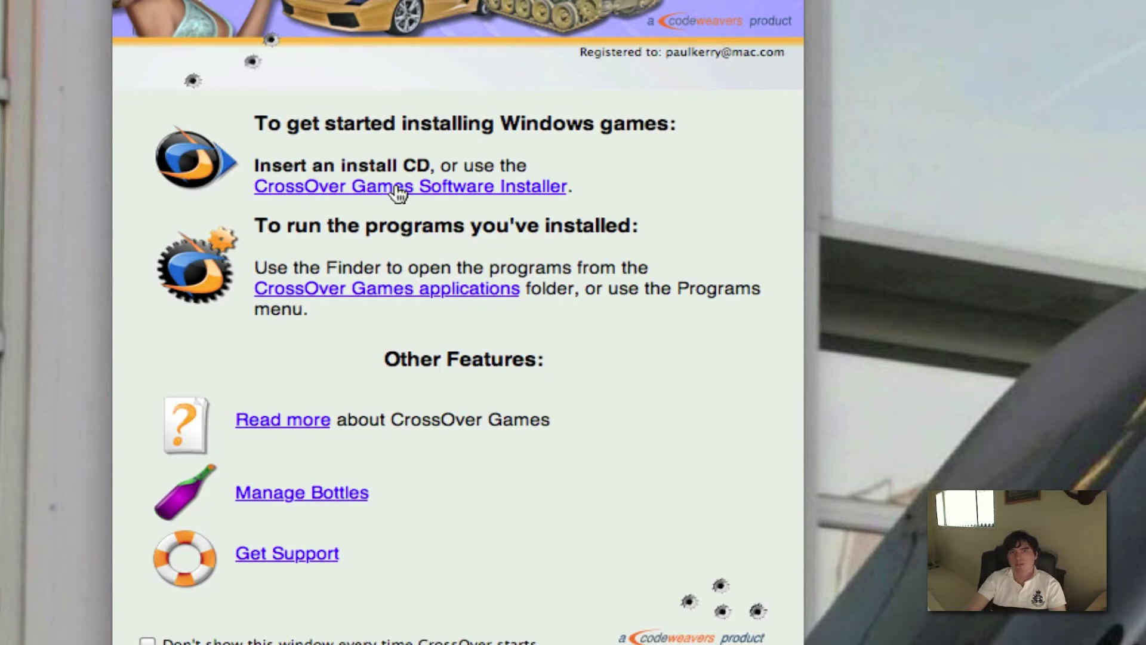
Open the CrossOver Games Software Installer and select the Steam via download package.
{"action": "left_click", "coordinate": [389, 189]}
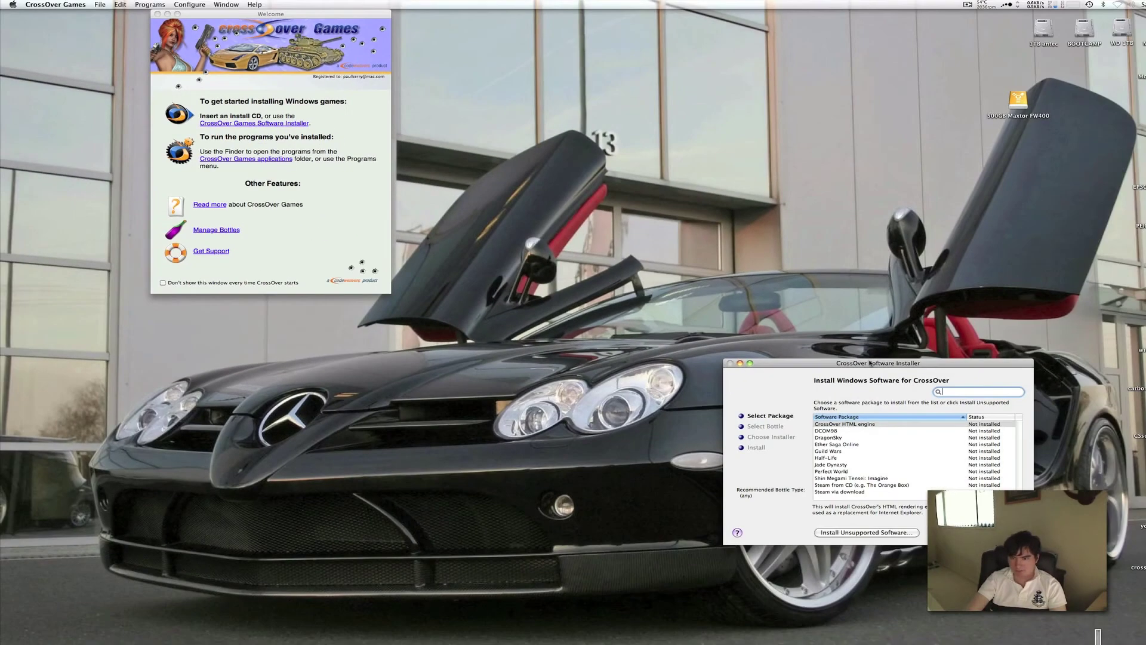
{"action": "left_click_drag", "start_coordinate": [870, 363], "coordinate": [335, 97]}
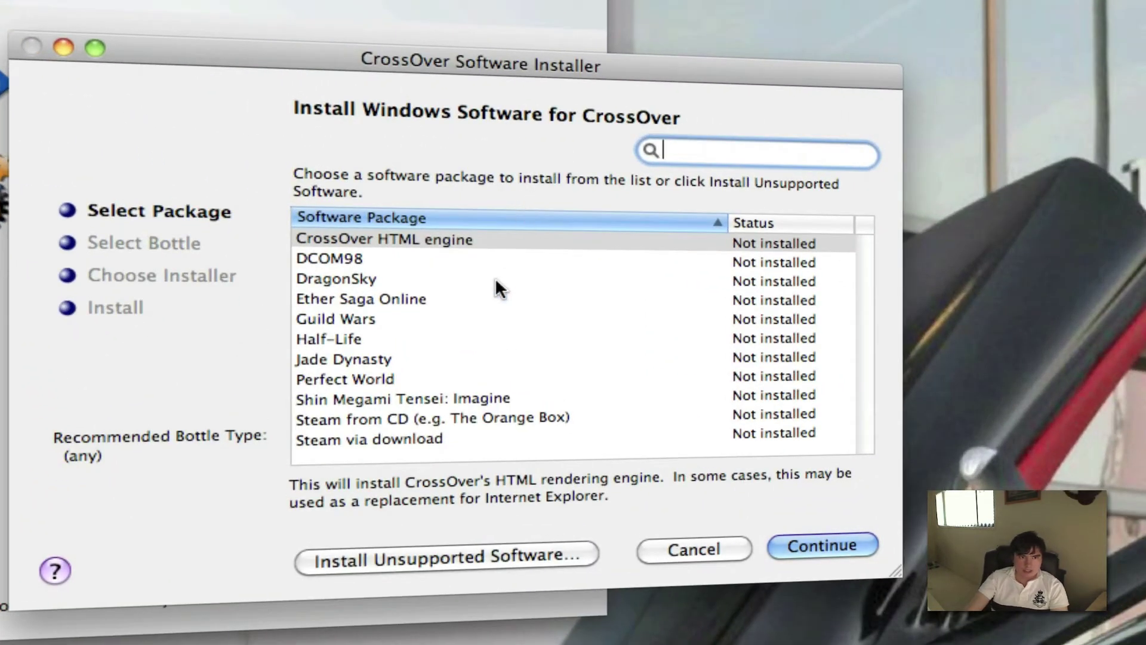
{"action": "left_click", "coordinate": [468, 319]}
{"action": "left_click", "coordinate": [454, 360]}
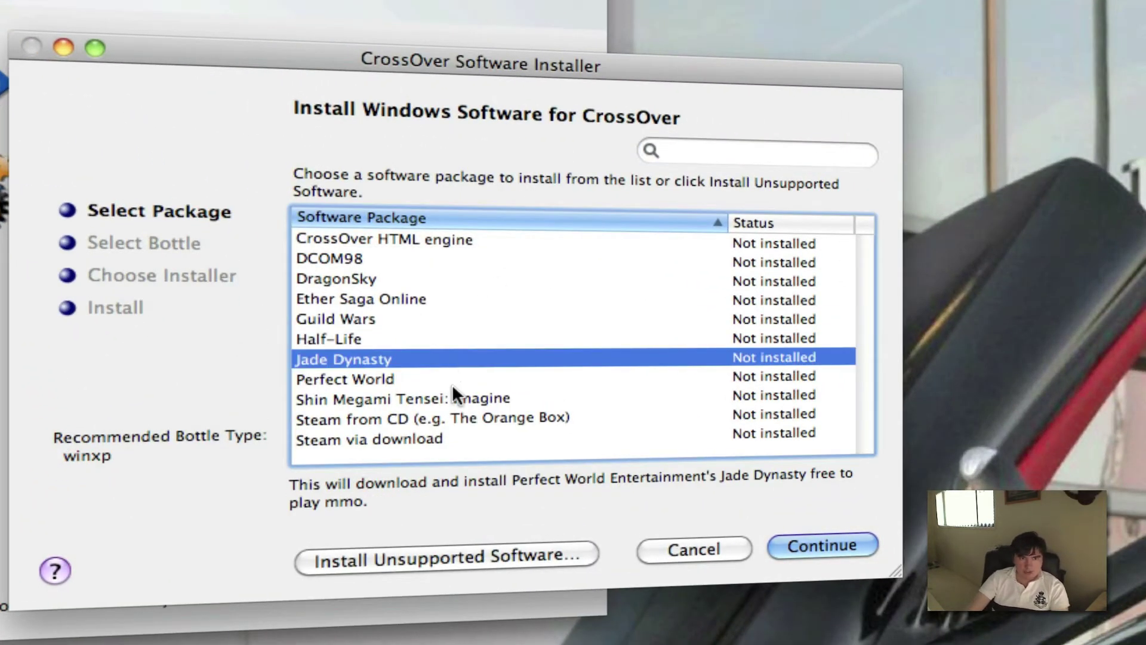
{"action": "left_click", "coordinate": [452, 380]}
{"action": "left_click", "coordinate": [468, 416]}
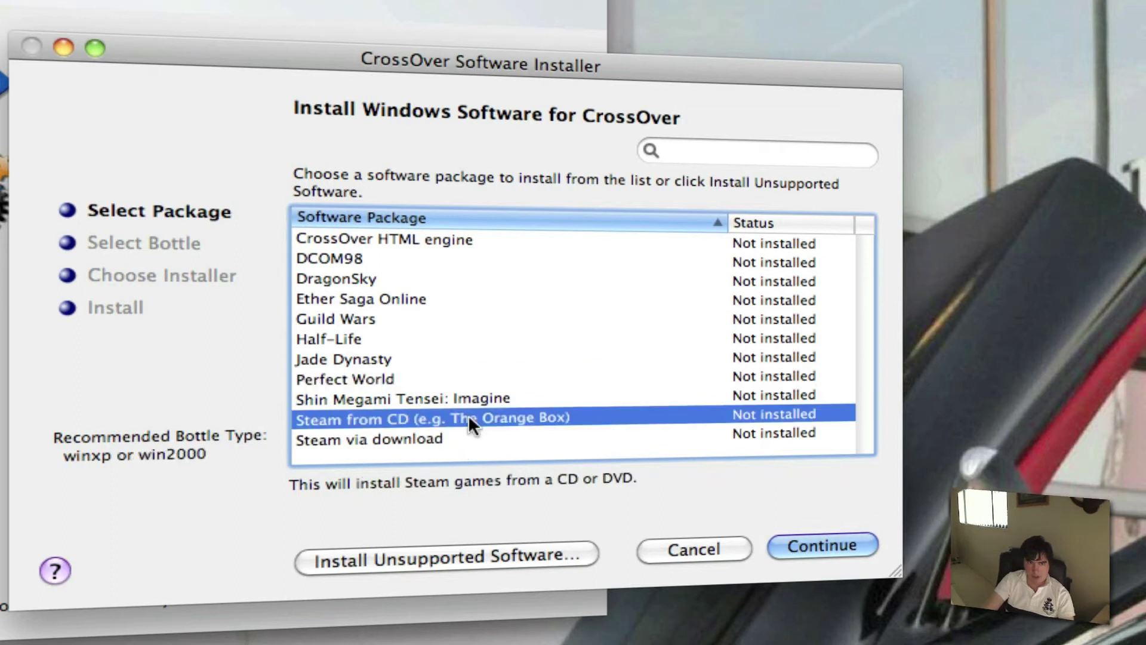
{"action": "left_click", "coordinate": [416, 440]}
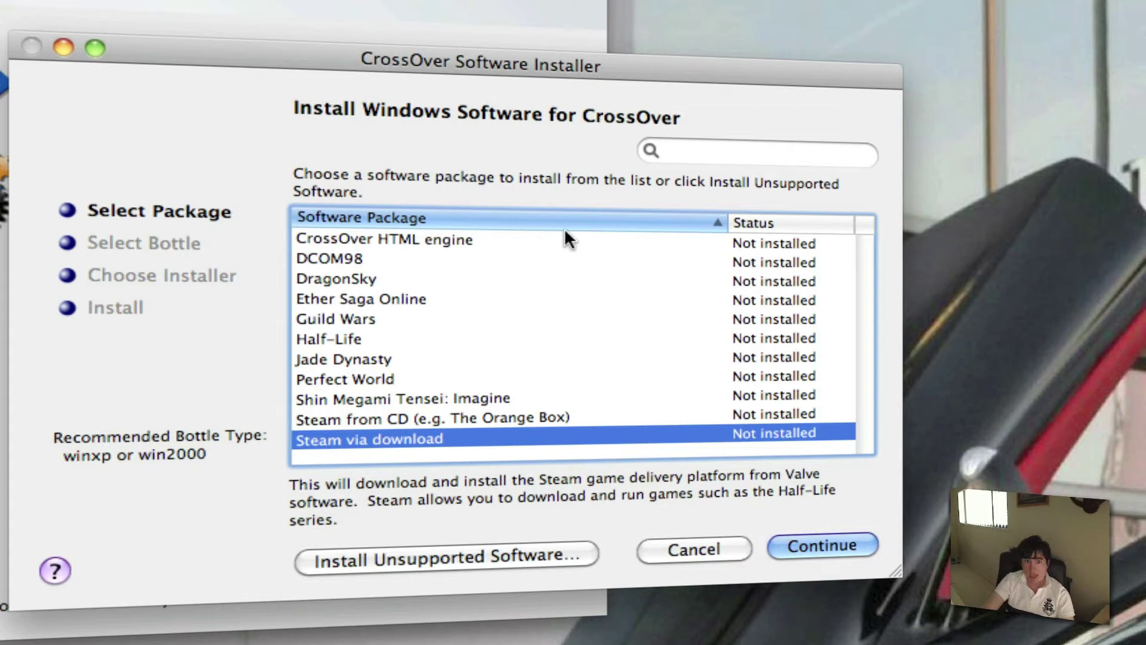
Advance to the Select Bottle step for Steam via download, keeping the existing winxp bottle as destination.
{"action": "left_click", "coordinate": [808, 538]}
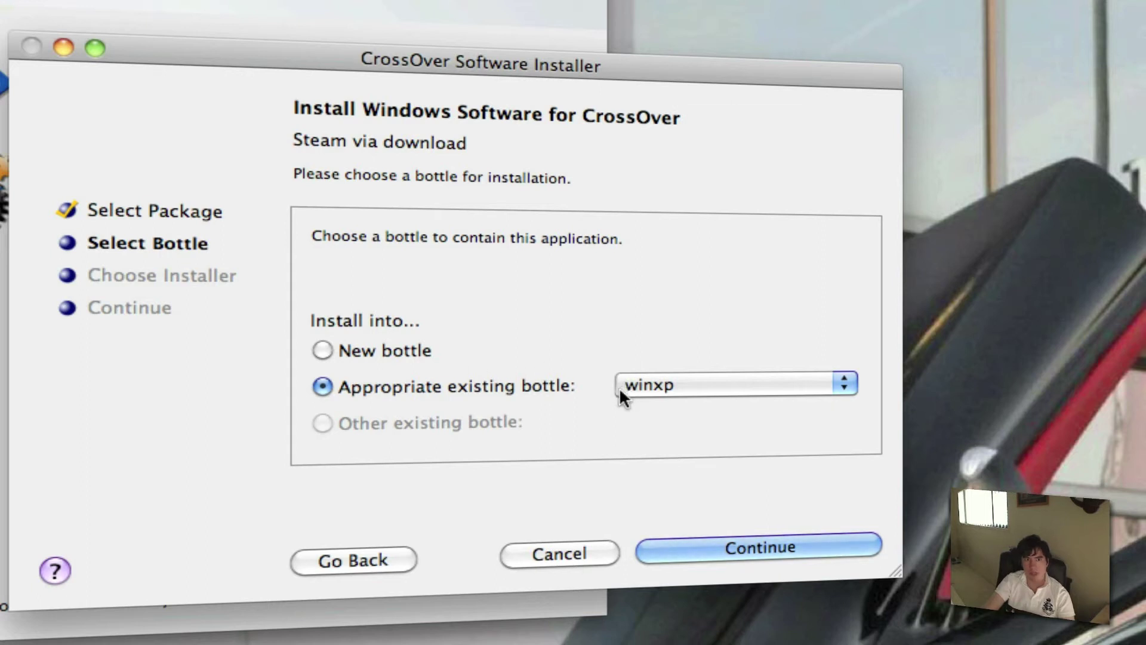
{"action": "left_click", "coordinate": [665, 385]}
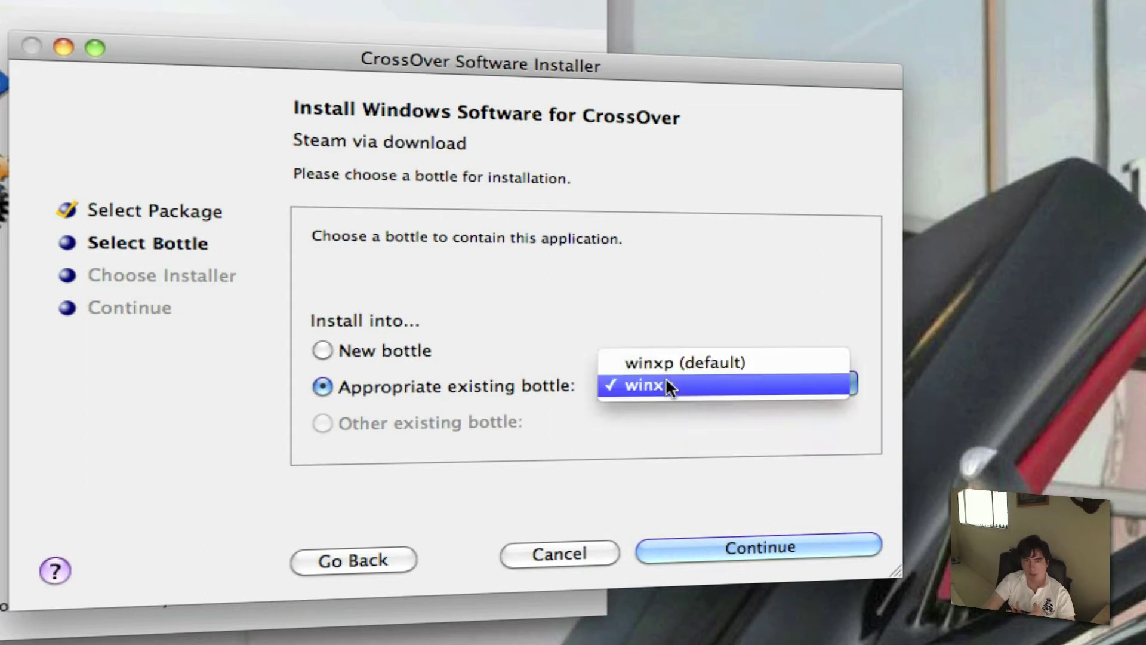
{"action": "left_click", "coordinate": [665, 250]}
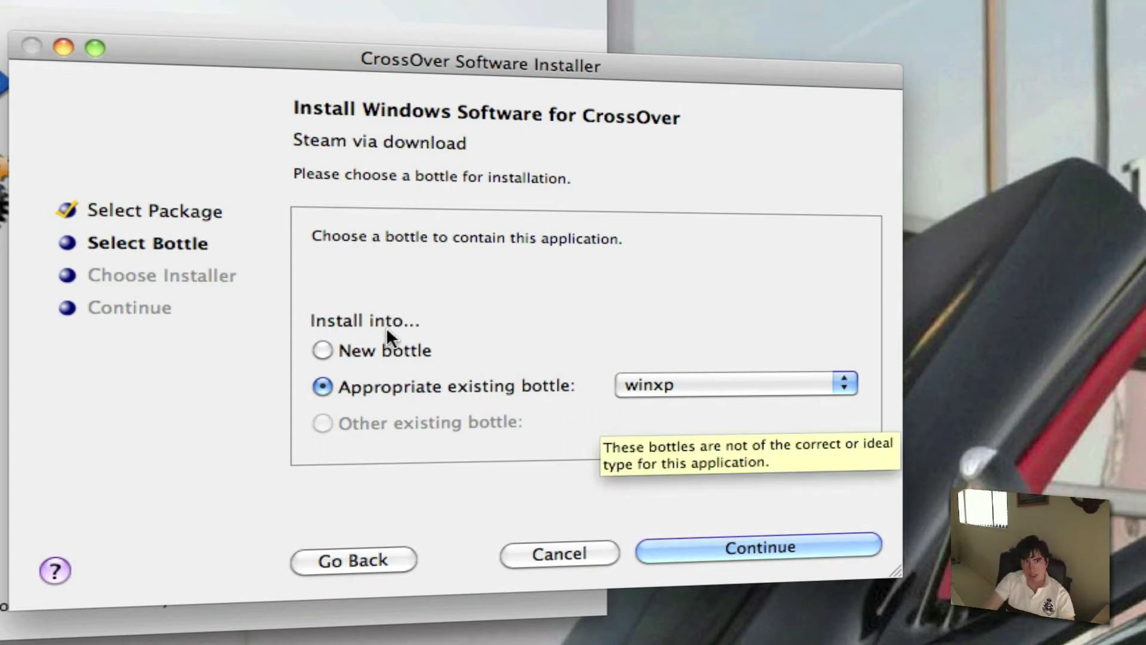
{"action": "left_click", "coordinate": [383, 350]}
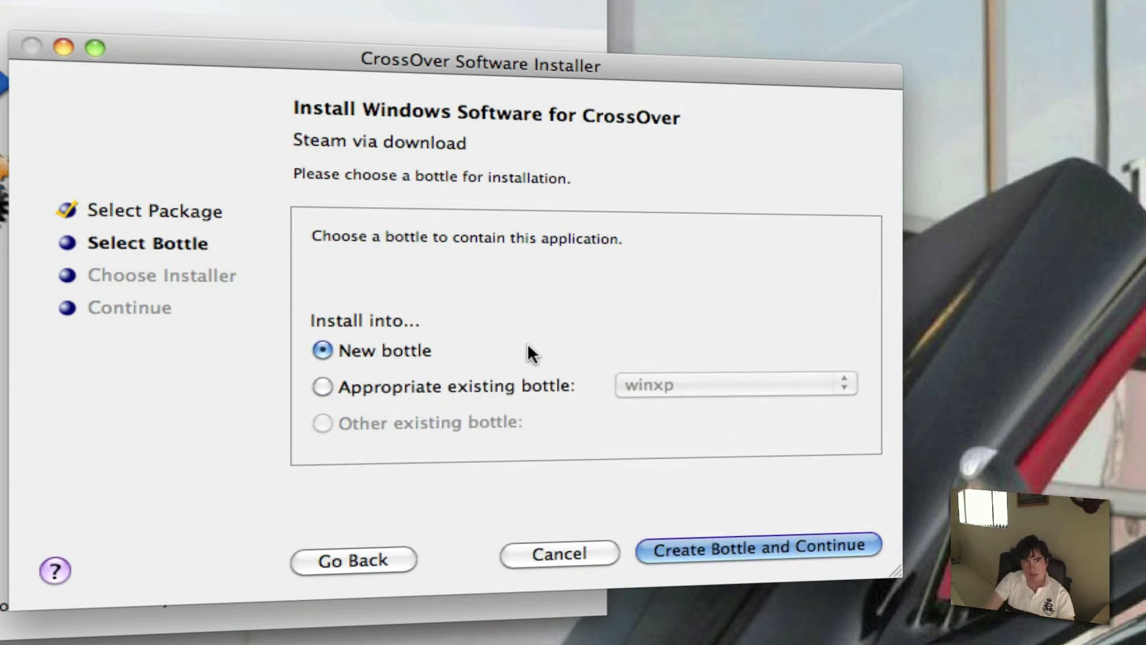
{"action": "left_click", "coordinate": [354, 383]}
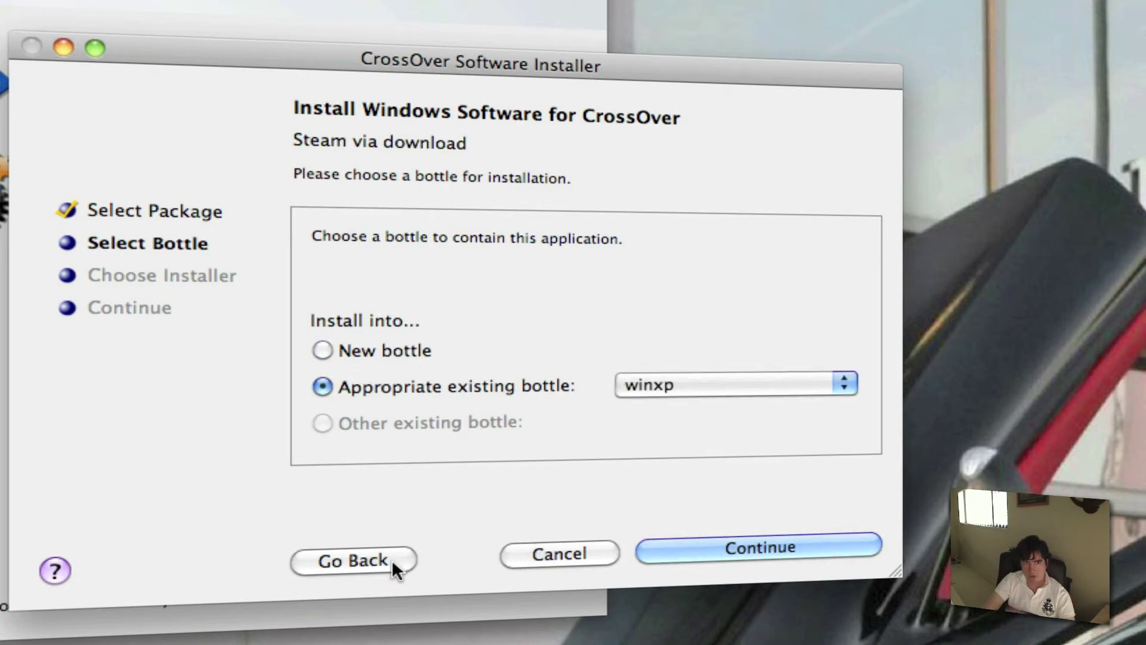
Look at the install option for games not in the supported list, then return to the package list.
{"action": "left_click", "coordinate": [379, 568]}
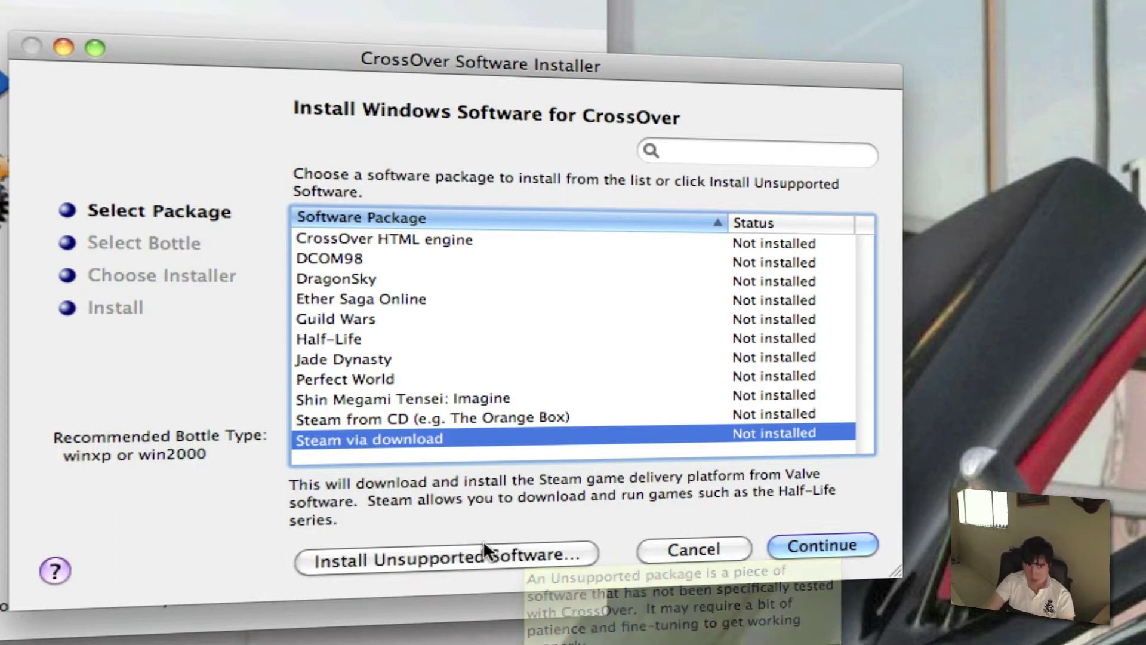
{"action": "left_click", "coordinate": [409, 558]}
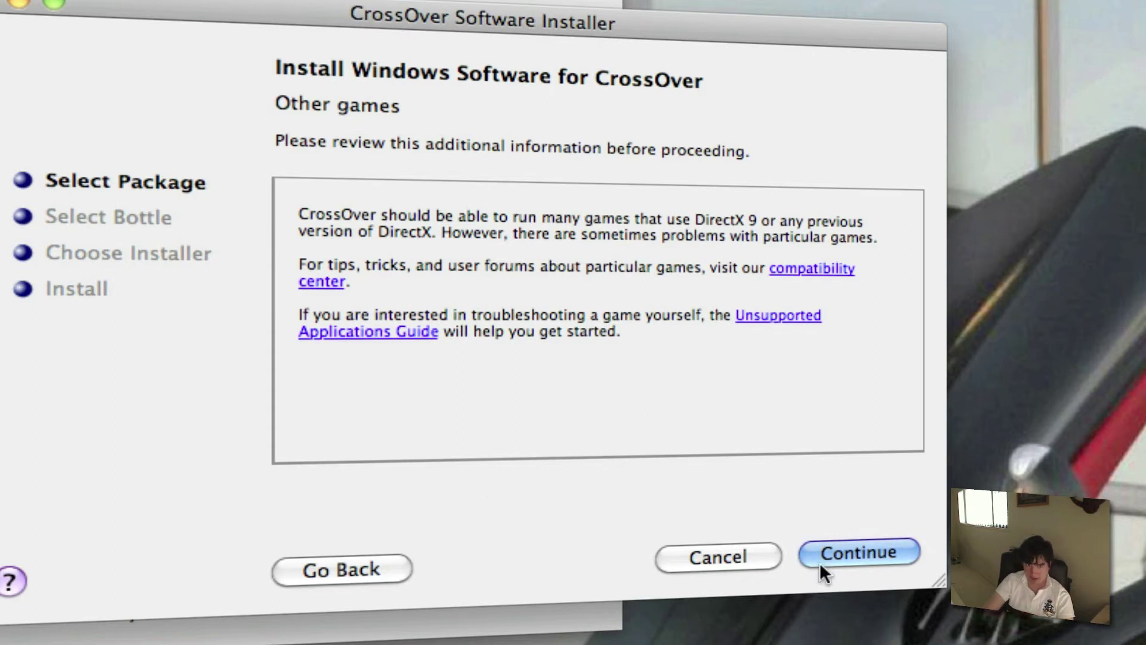
{"action": "left_click", "coordinate": [874, 553]}
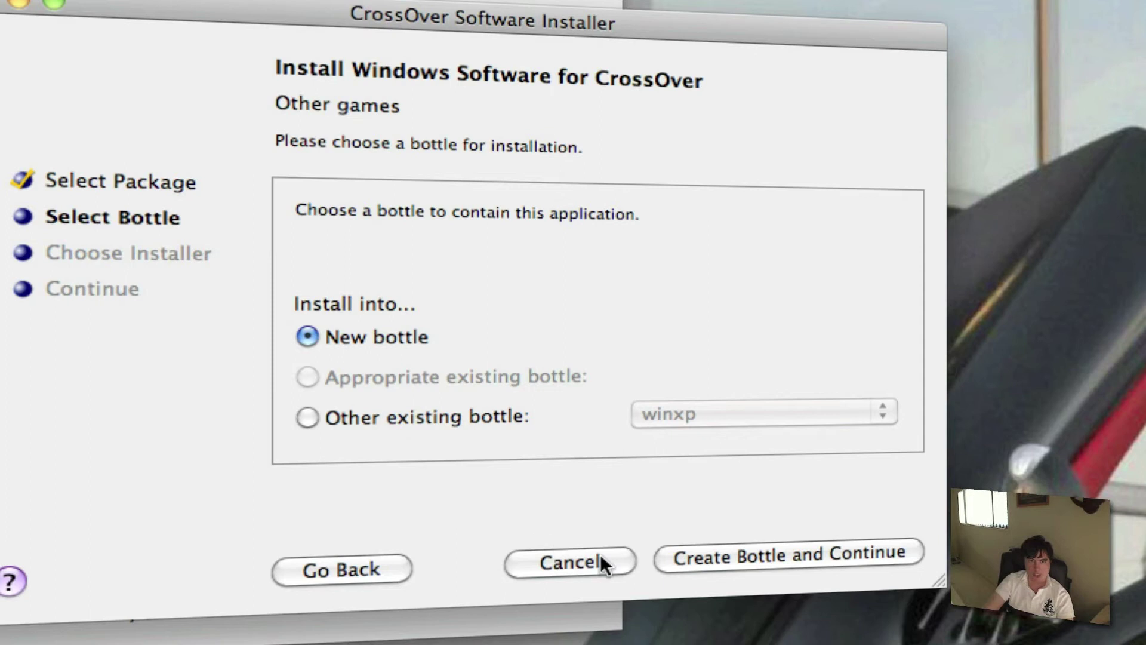
{"action": "left_click", "coordinate": [315, 572]}
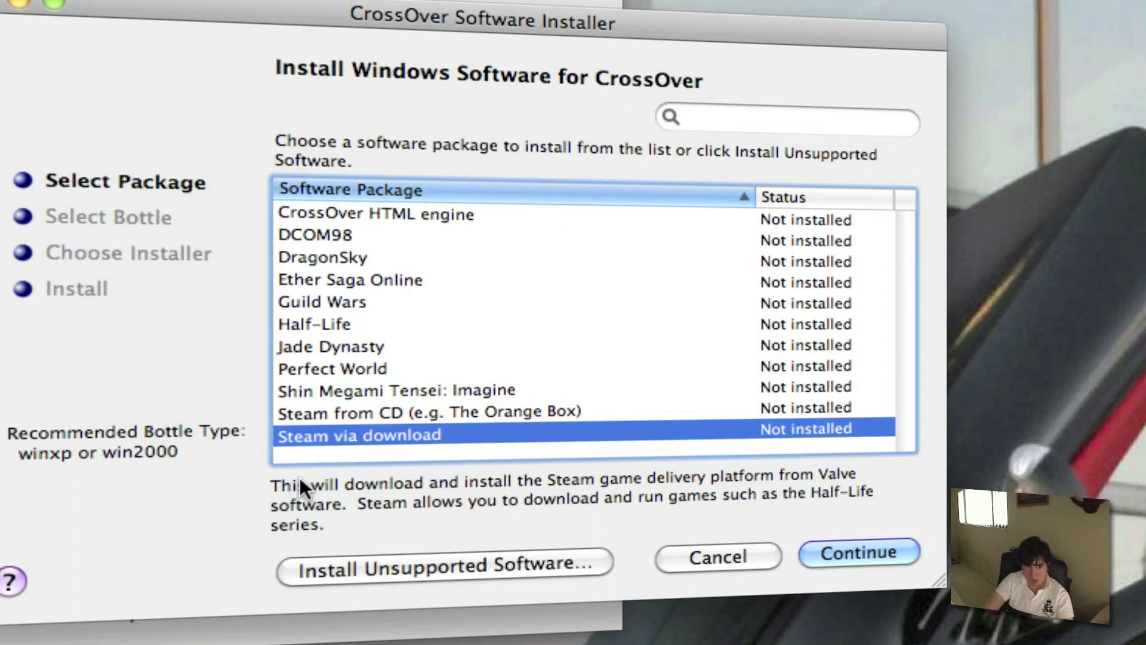
Select the Steam from CD and Half-Life packages, then cancel the software installer.
{"action": "left_click", "coordinate": [404, 409]}
{"action": "left_click", "coordinate": [425, 322]}
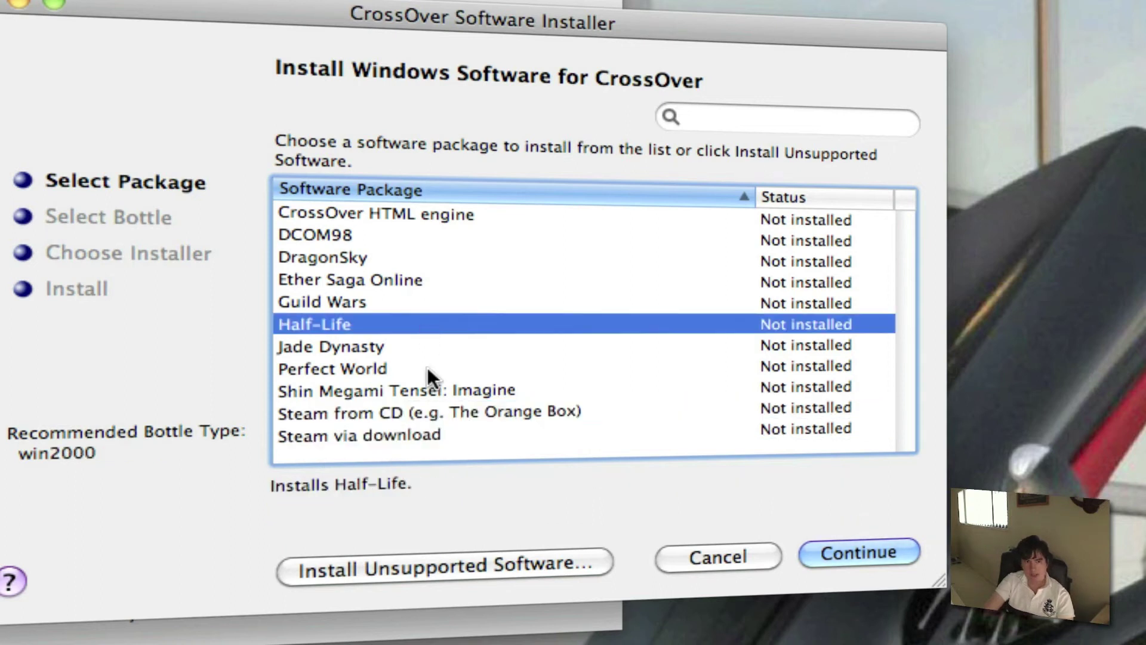
{"action": "left_click", "coordinate": [726, 556]}
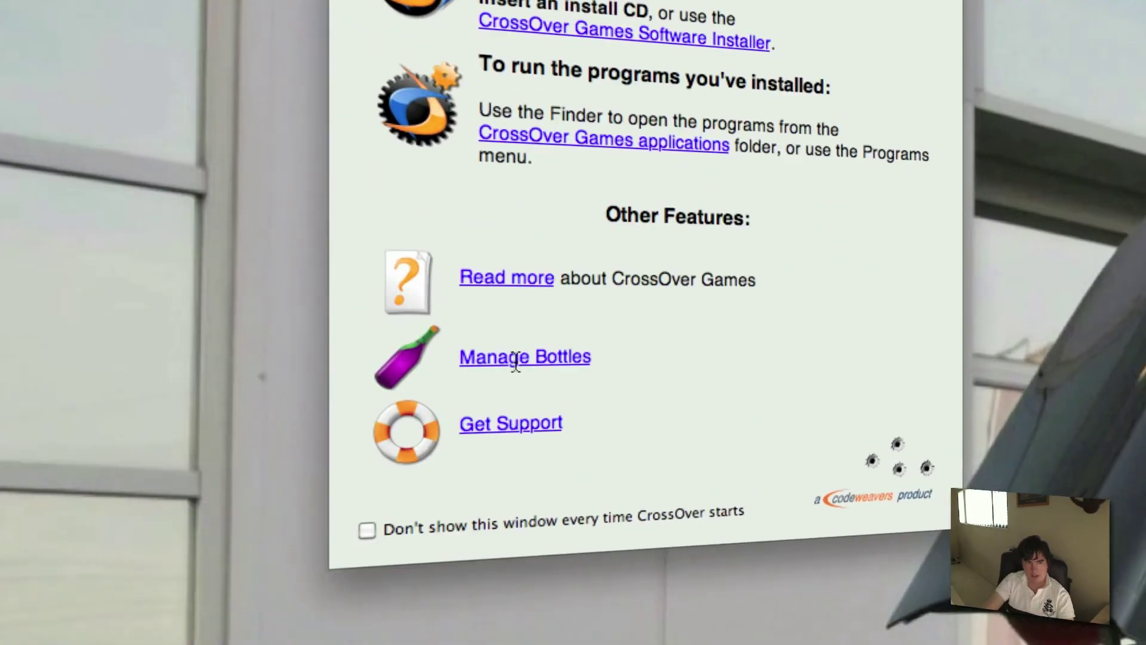
Open the winxp bottle manager and review its installed applications and Control Panel items.
{"action": "left_click", "coordinate": [214, 240]}
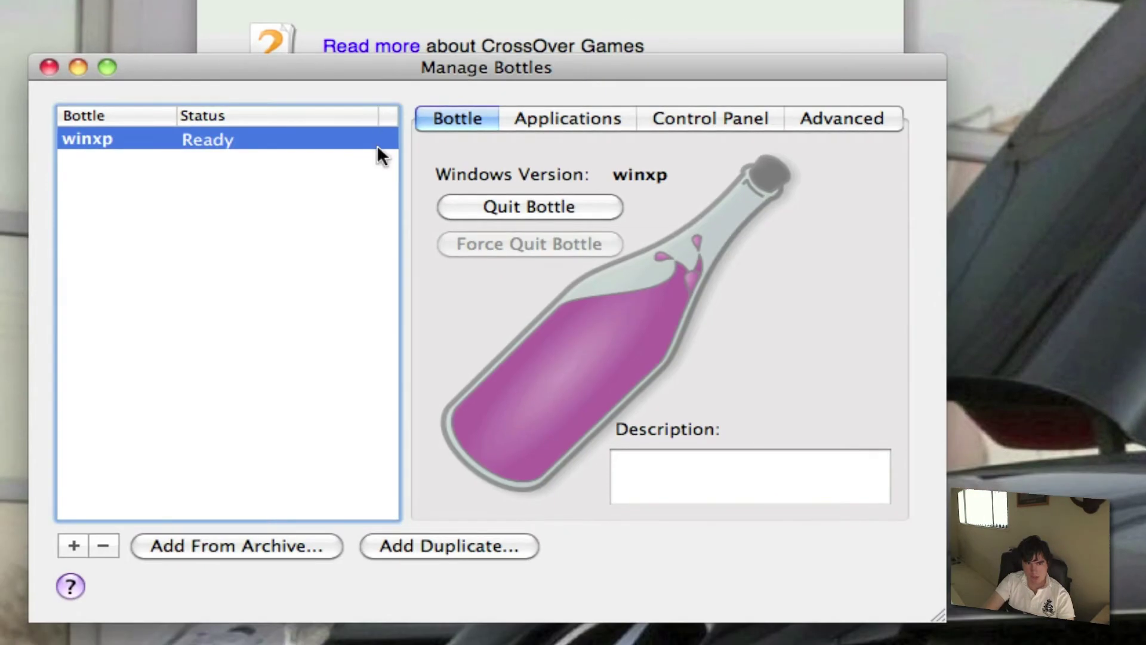
{"action": "left_click", "coordinate": [550, 119]}
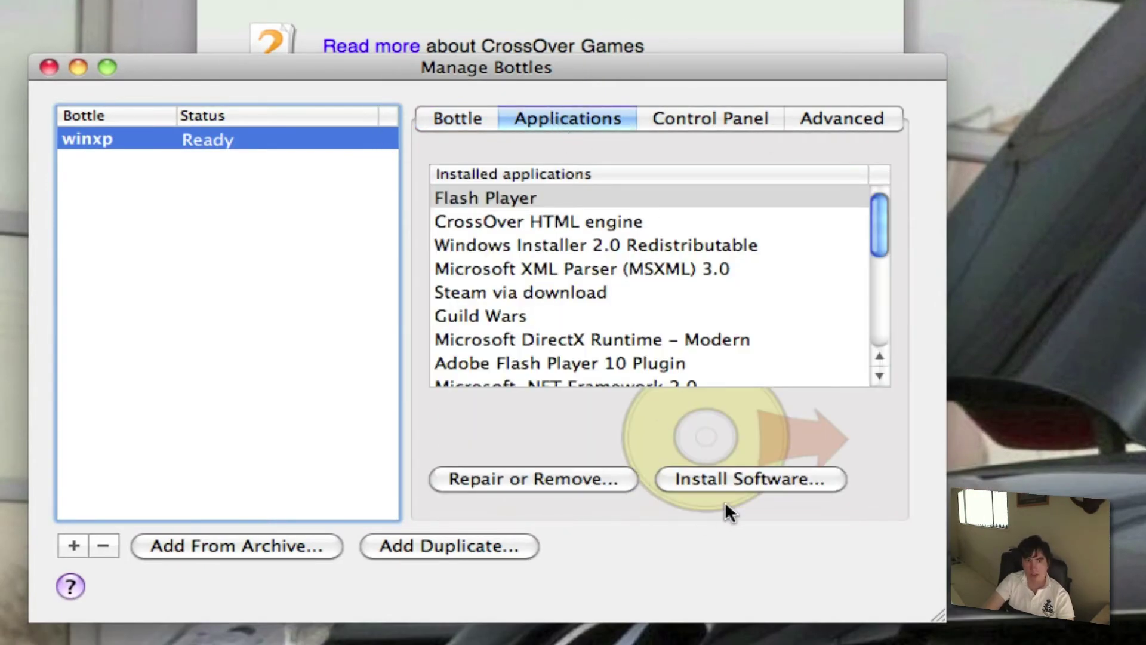
{"action": "left_click", "coordinate": [698, 114]}
{"action": "left_click", "coordinate": [537, 138]}
Review the bottle's general and Advanced settings, then open its C: drive in Finder.
{"action": "left_click", "coordinate": [474, 121]}
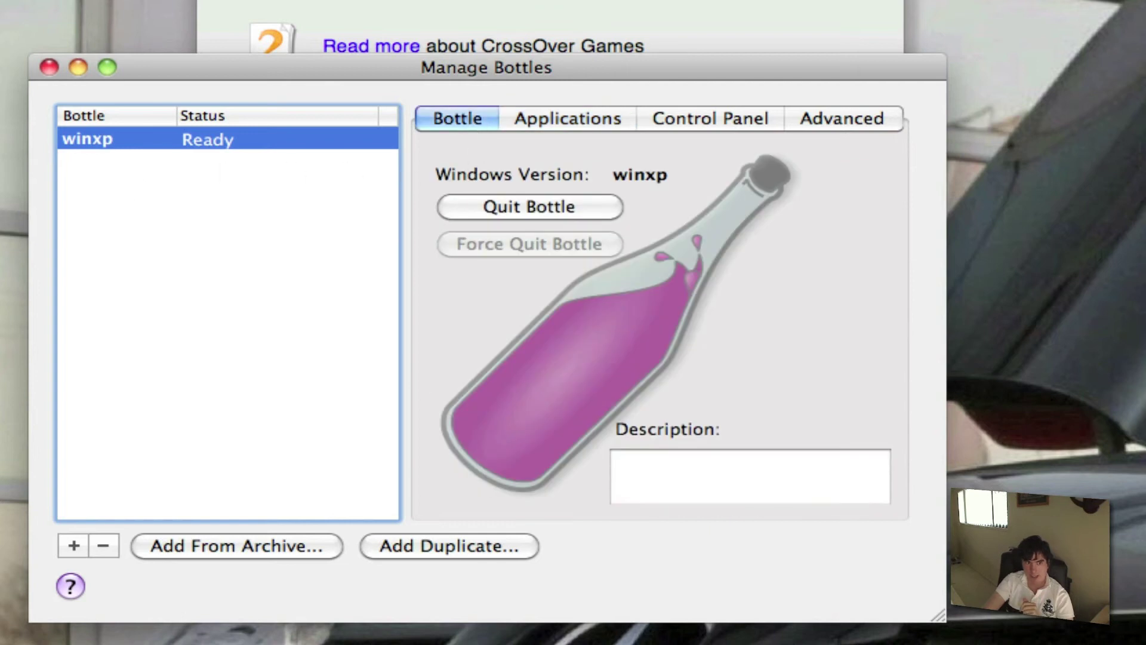
{"action": "left_click", "coordinate": [821, 119]}
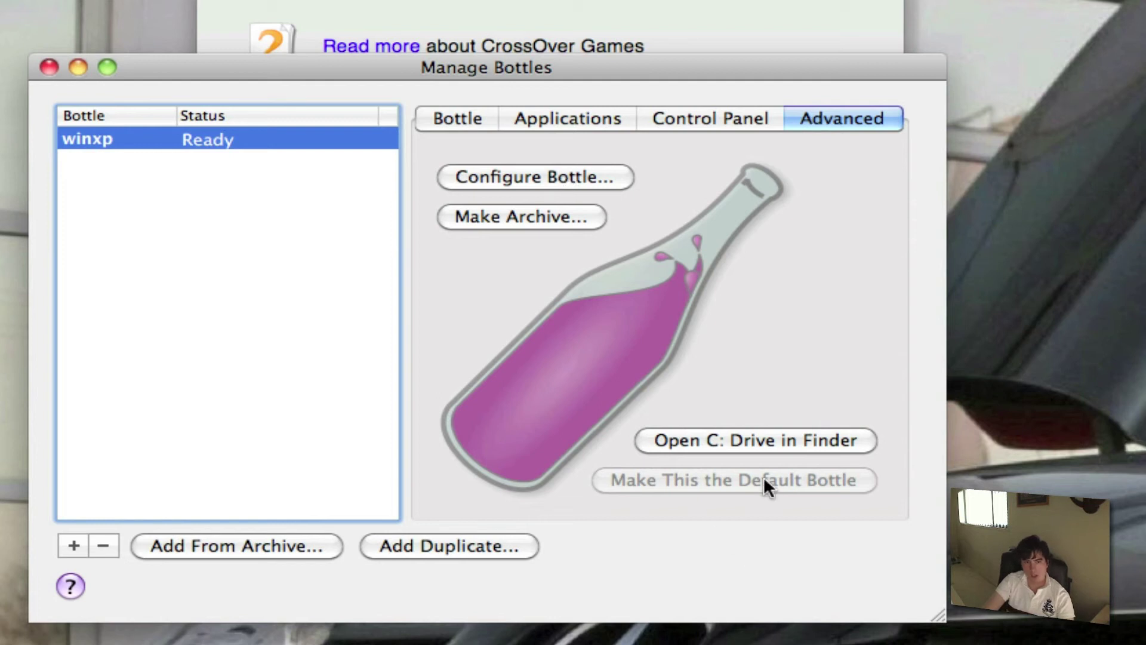
{"action": "left_click", "coordinate": [784, 454]}
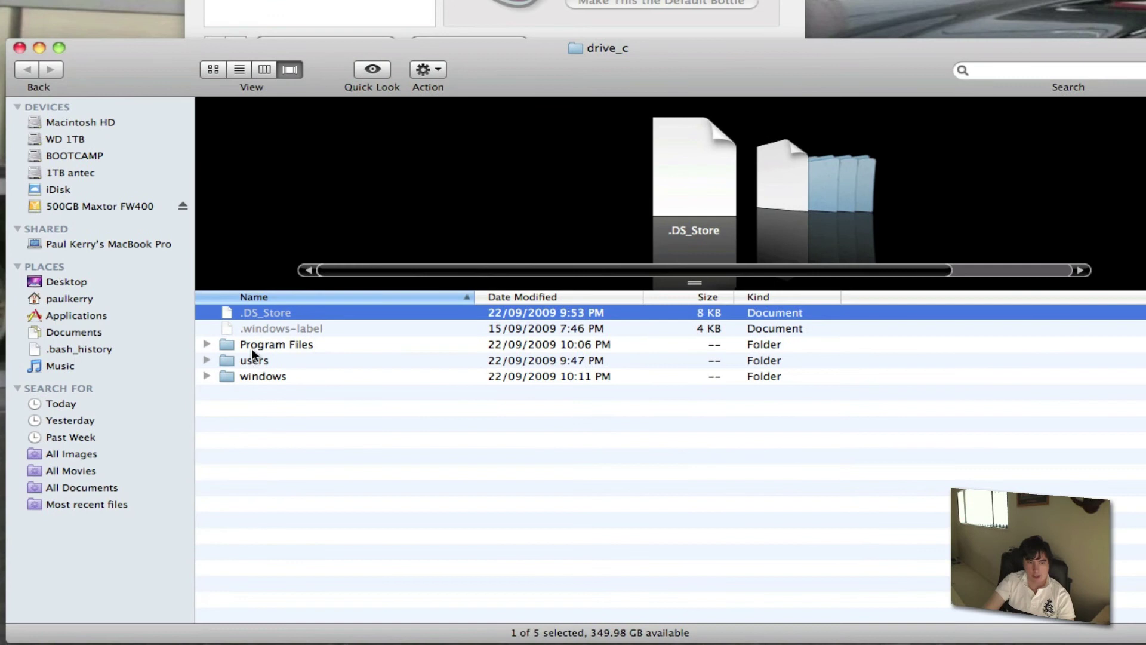
Browse Program Files, including the Guild Wars and Microsoft Games for Windows – LIVE folders.
{"action": "double_click", "coordinate": [252, 349]}
{"action": "left_click", "coordinate": [253, 350]}
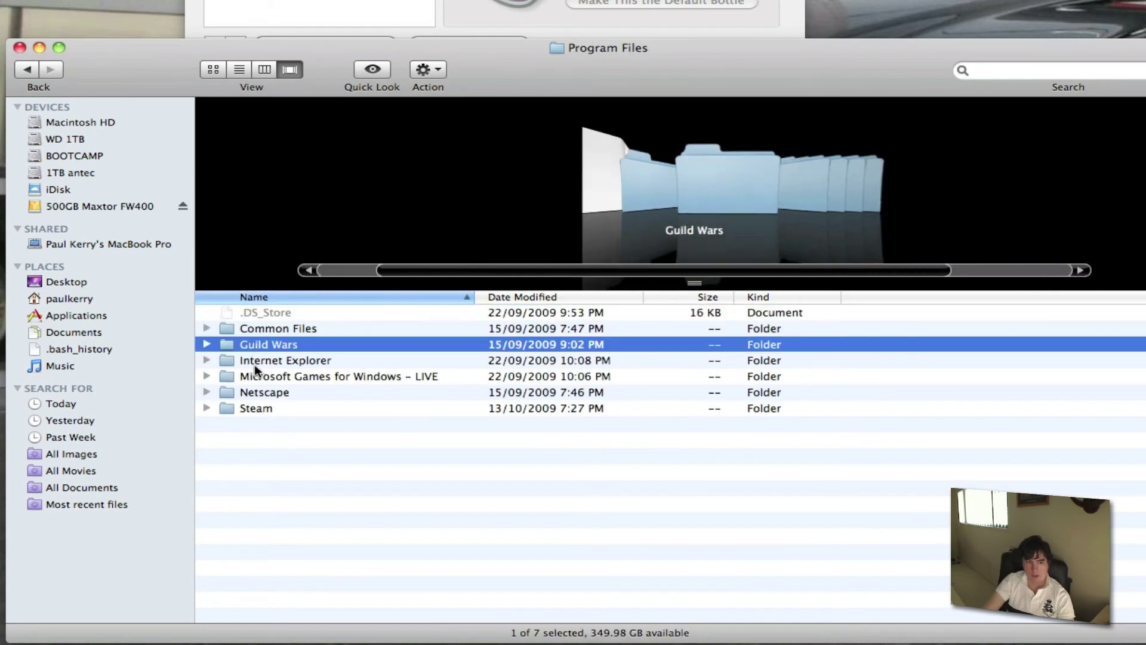
{"action": "left_click", "coordinate": [255, 371]}
{"action": "left_click", "coordinate": [257, 345]}
{"action": "double_click", "coordinate": [258, 344]}
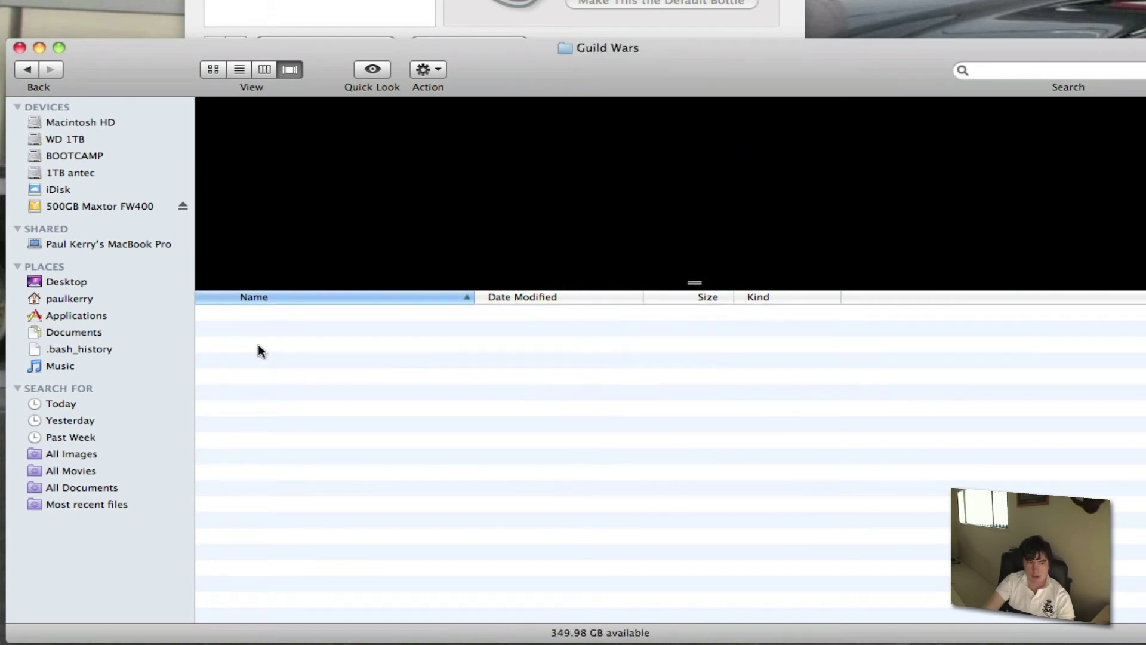
{"action": "left_click", "coordinate": [33, 73]}
{"action": "double_click", "coordinate": [294, 374]}
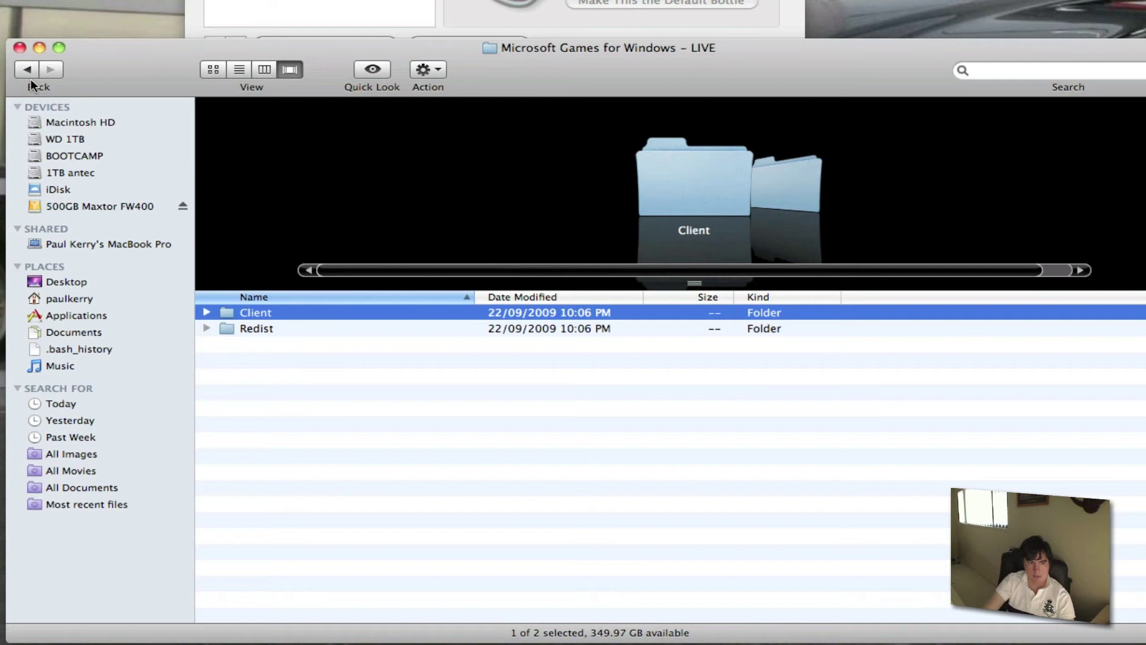
{"action": "left_click", "coordinate": [24, 70]}
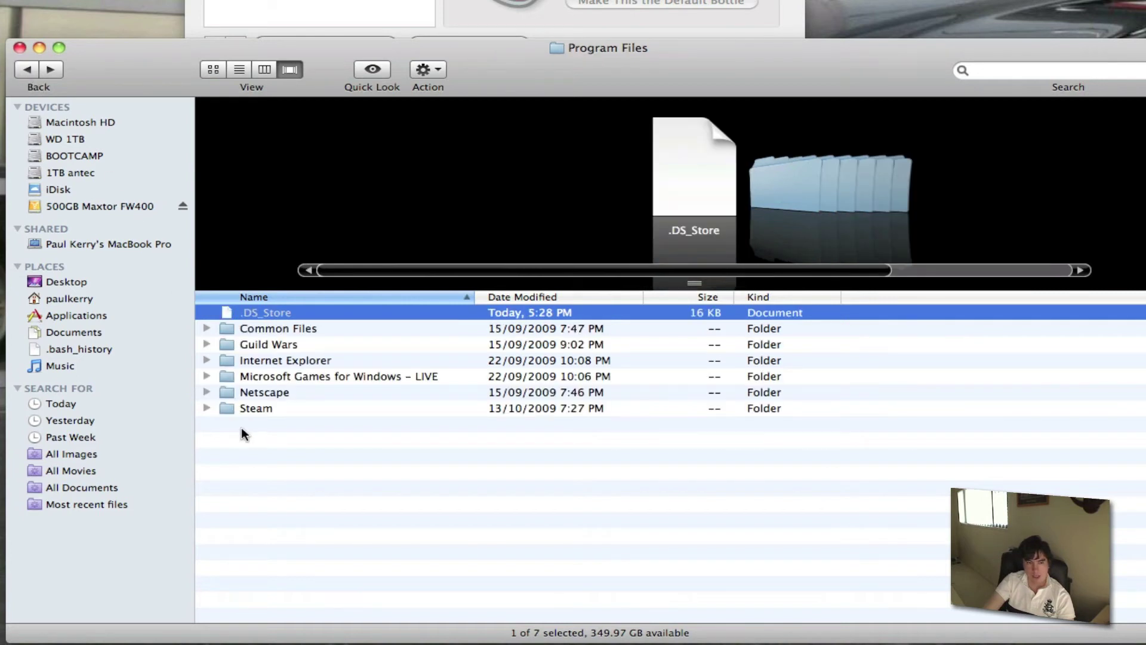
Browse the Steam and steamapps folders, go back up to drive_c, and close the window.
{"action": "double_click", "coordinate": [256, 410]}
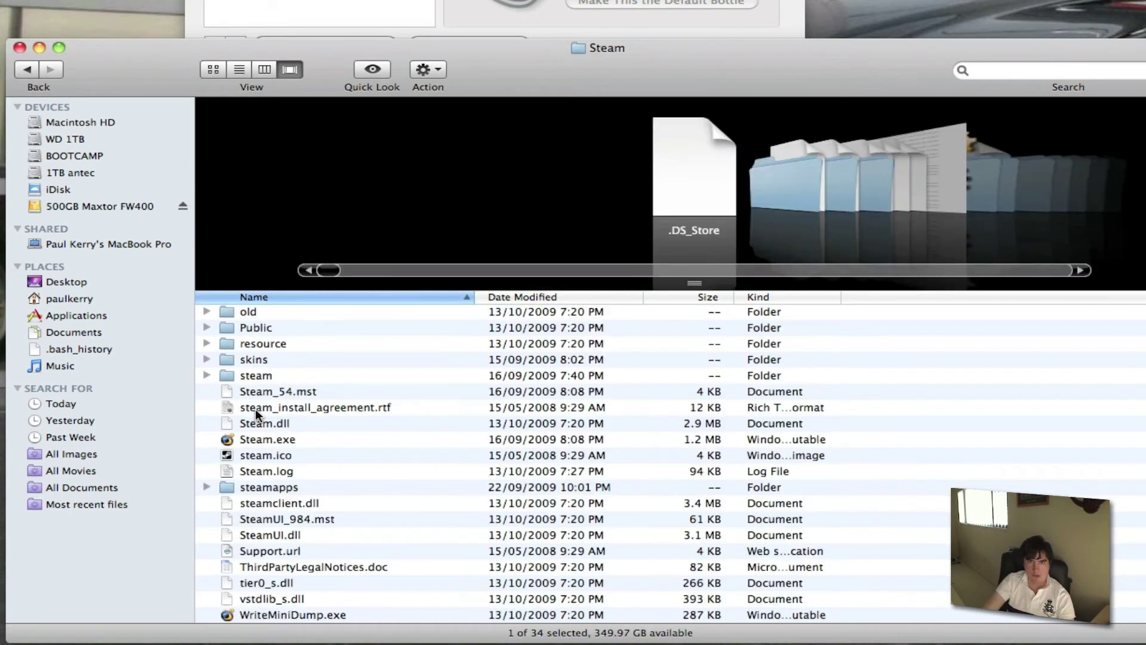
{"action": "left_click", "coordinate": [276, 357]}
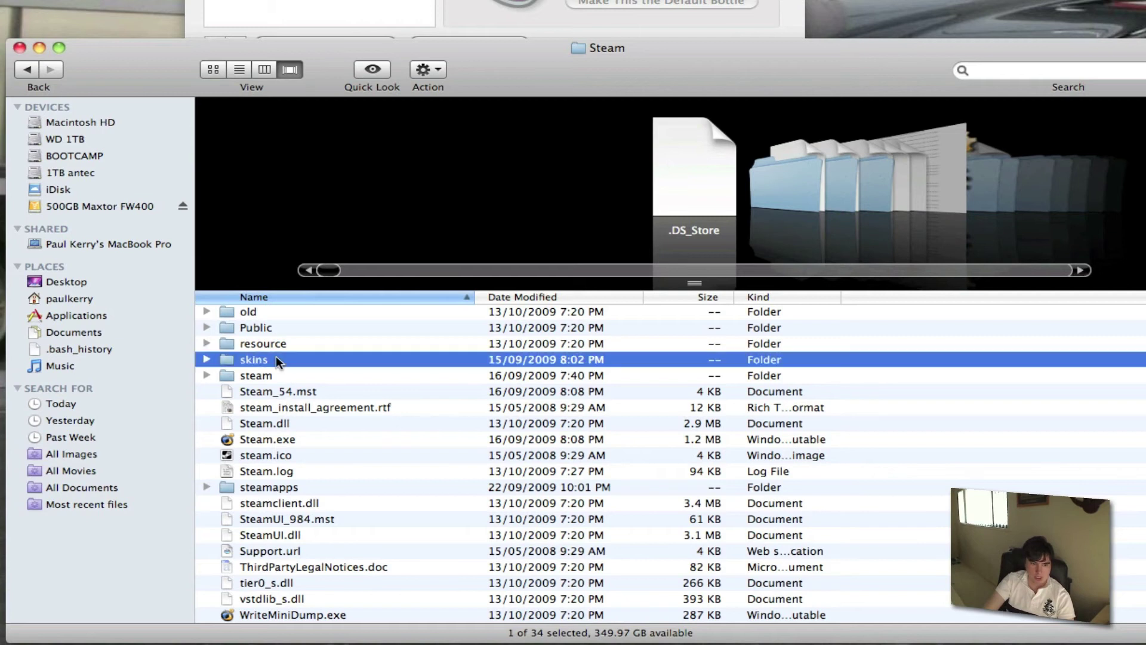
{"action": "left_click", "coordinate": [276, 486]}
{"action": "double_click", "coordinate": [276, 486]}
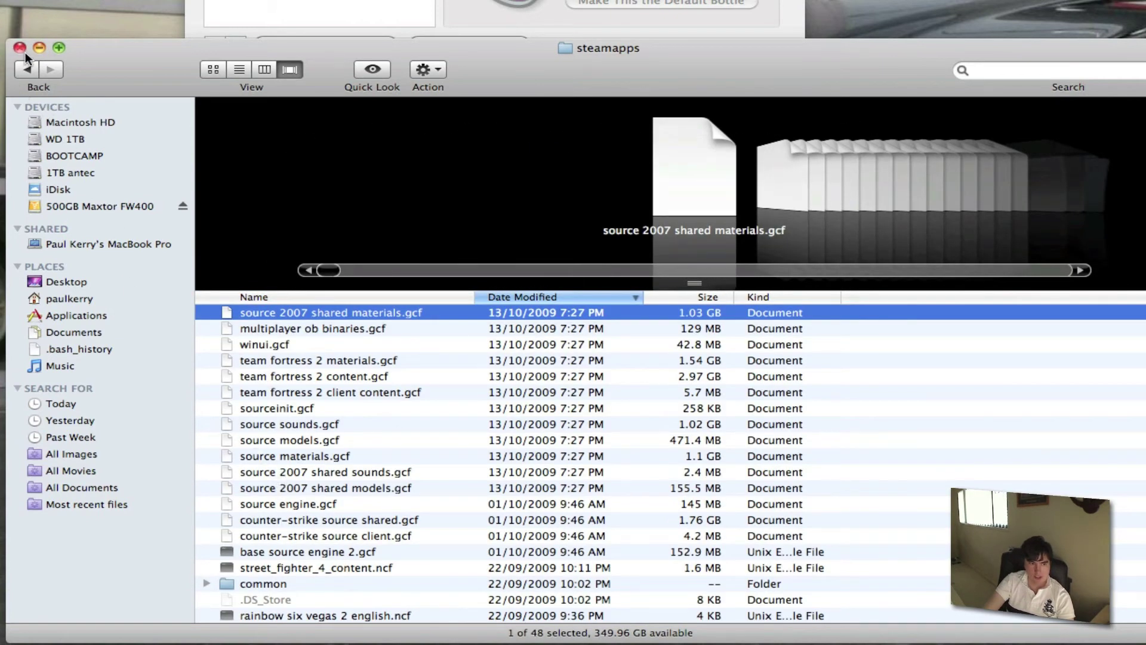
{"action": "left_click", "coordinate": [25, 75]}
{"action": "left_click", "coordinate": [26, 73]}
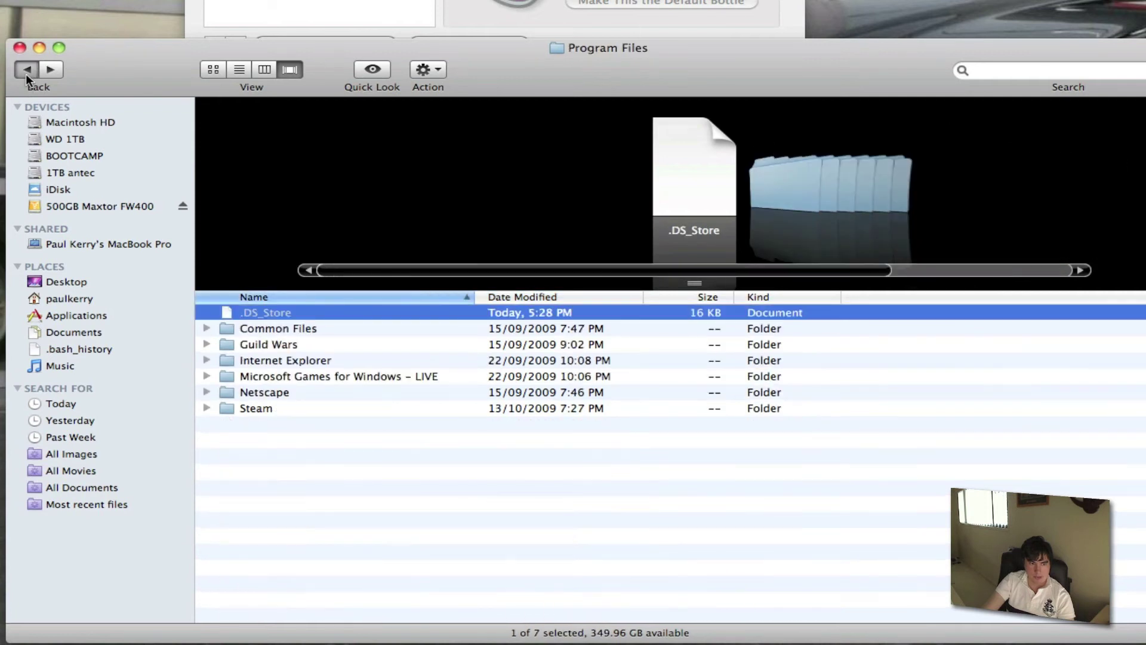
{"action": "left_click", "coordinate": [26, 73]}
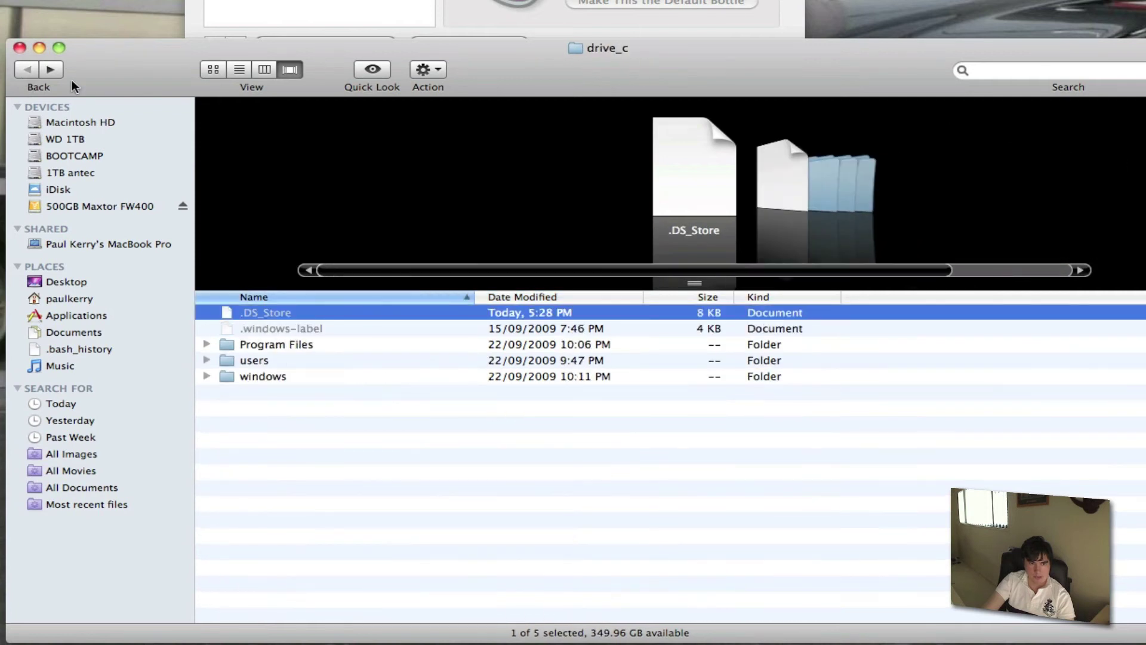
{"action": "left_click", "coordinate": [20, 47]}
{"action": "mouse_move", "coordinate": [24, 36]}
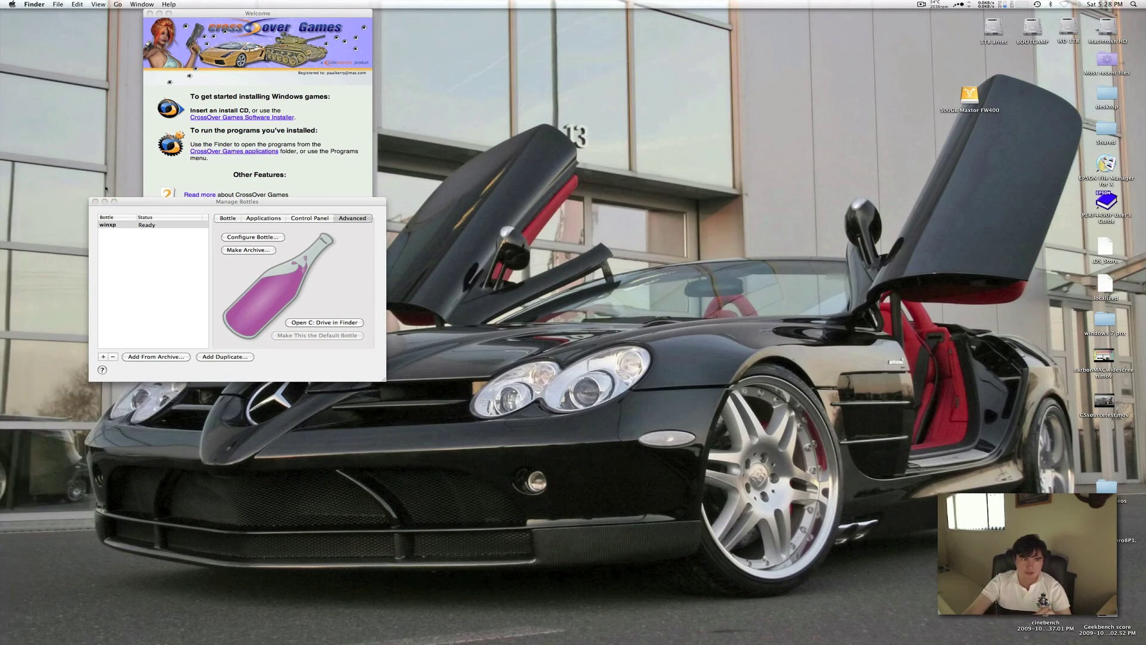
Close the Manage Bottles window and check the Window menu's list of open windows.
{"action": "left_click", "coordinate": [95, 202]}
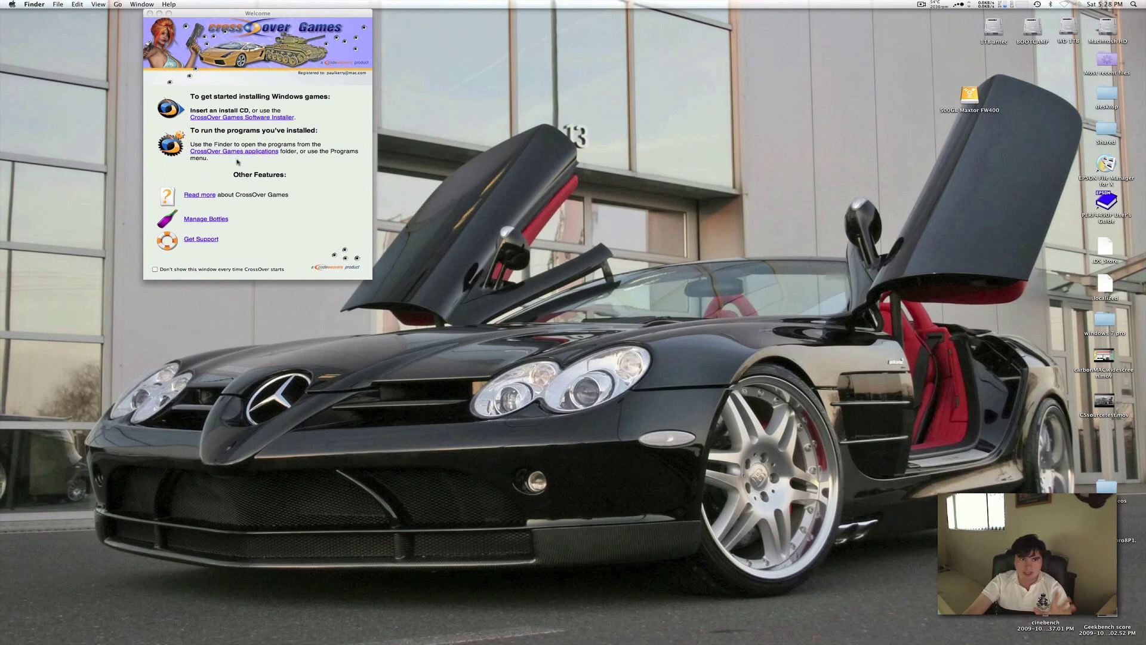
{"action": "mouse_move", "coordinate": [12, 109]}
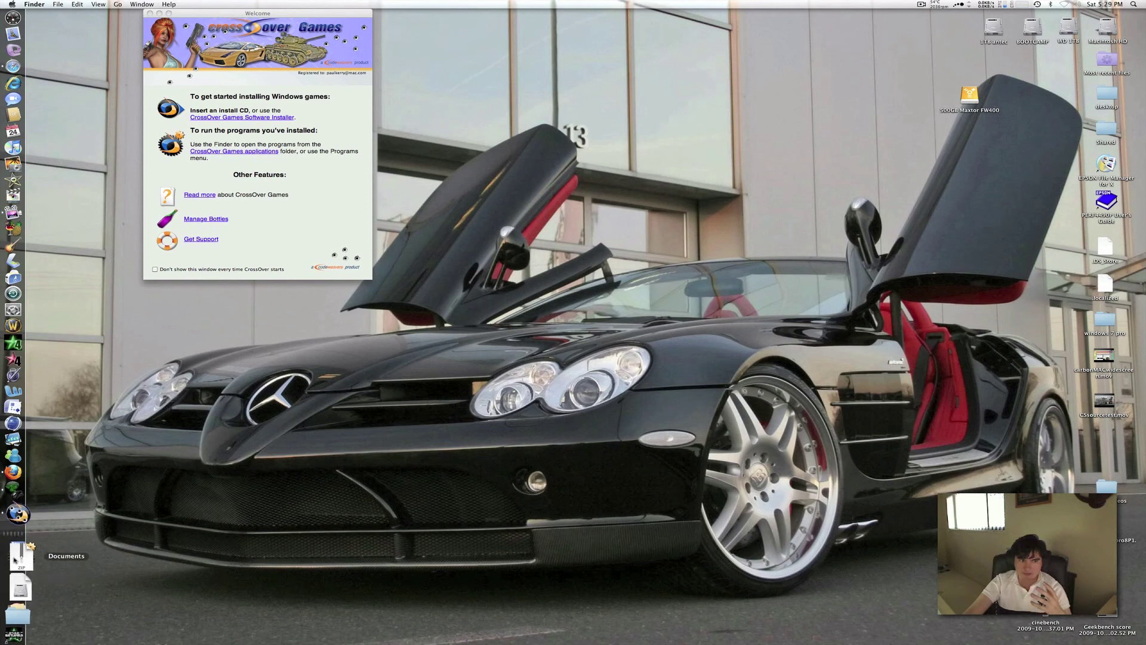
{"action": "left_click", "coordinate": [142, 5]}
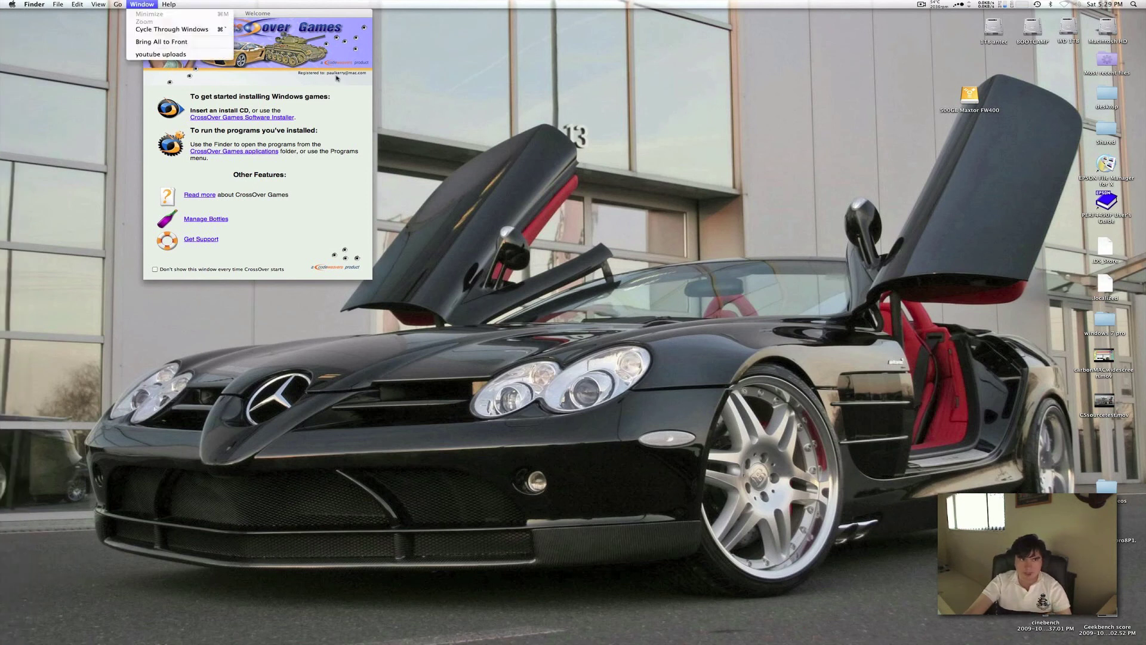
Browse the Programs menu, then quit CrossOver Games from its Dock icon.
{"action": "left_click", "coordinate": [128, 4]}
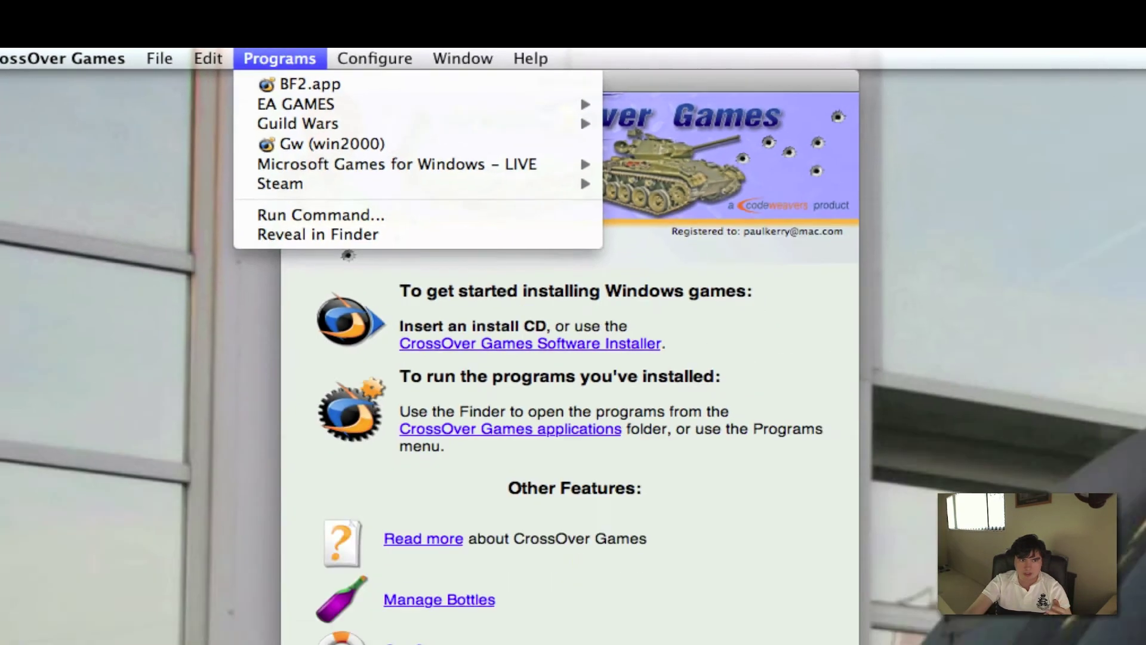
{"action": "left_click", "coordinate": [149, 358]}
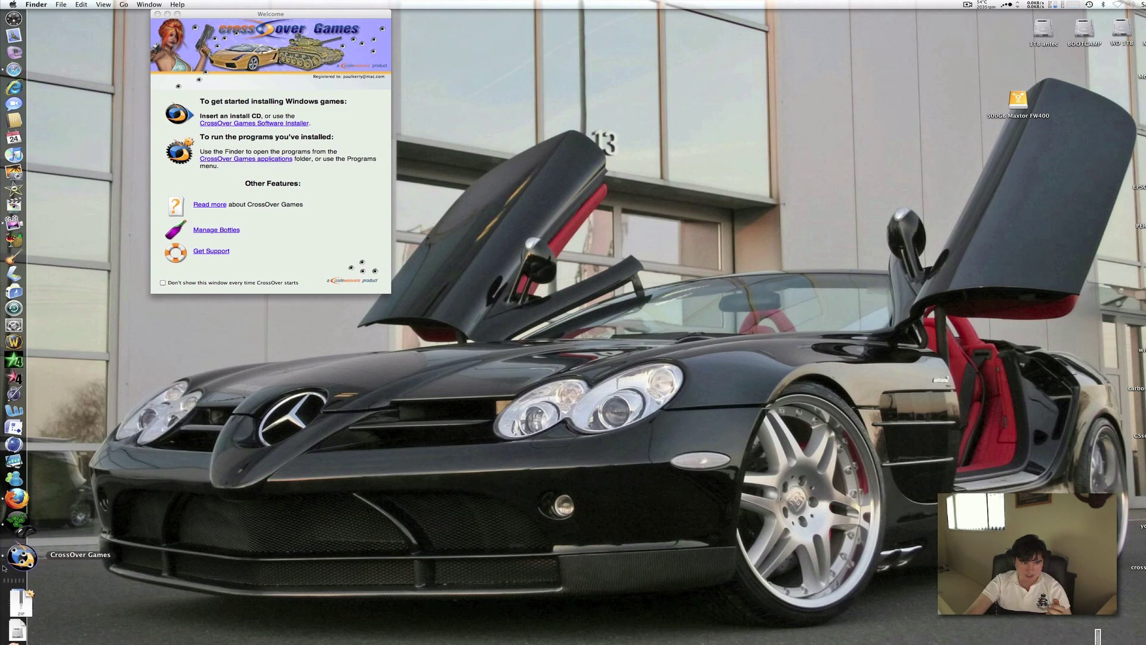
{"action": "right_click", "coordinate": [22, 558]}
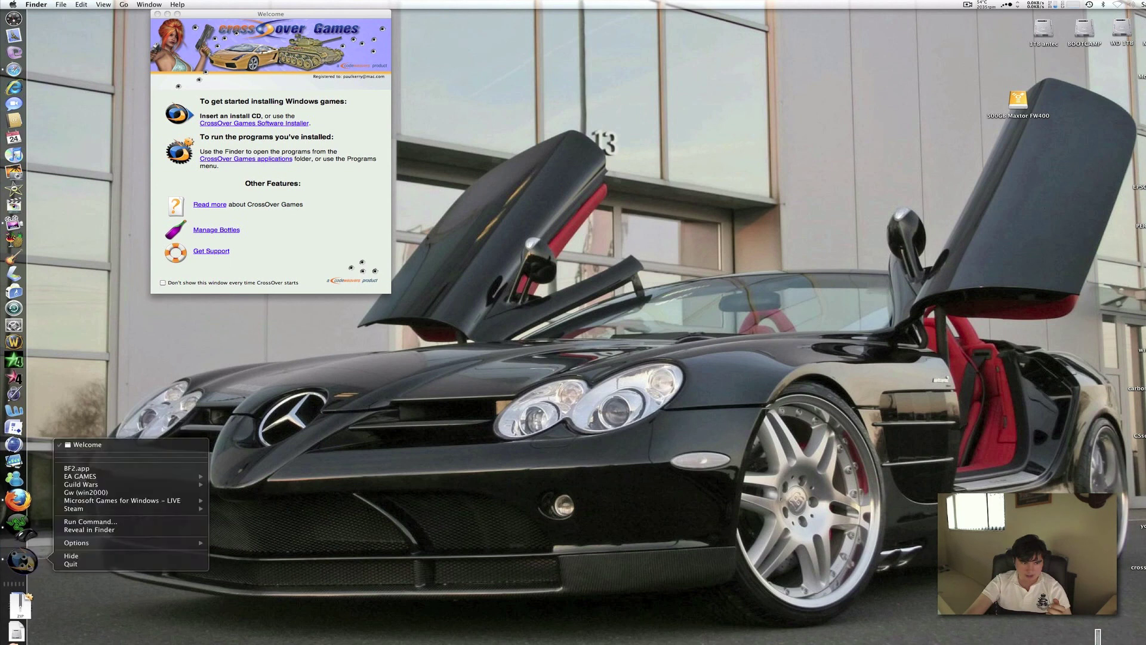
{"action": "left_click", "coordinate": [66, 564]}
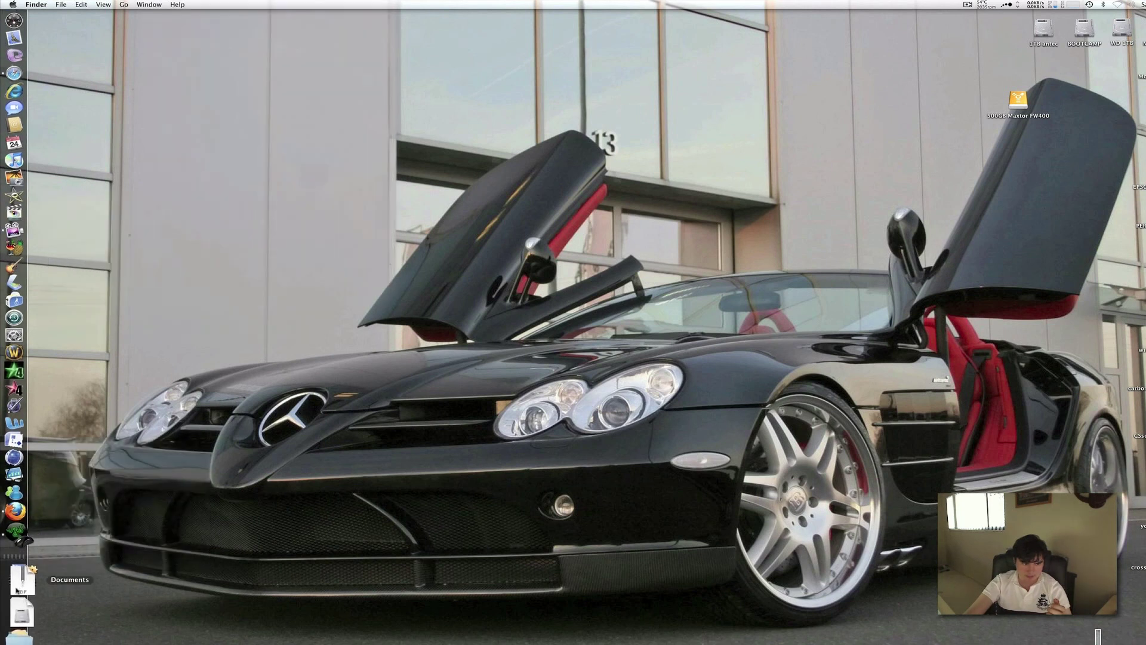
Show the Applications stack from the Dock, then dismiss it with Escape.
{"action": "left_click", "coordinate": [22, 621]}
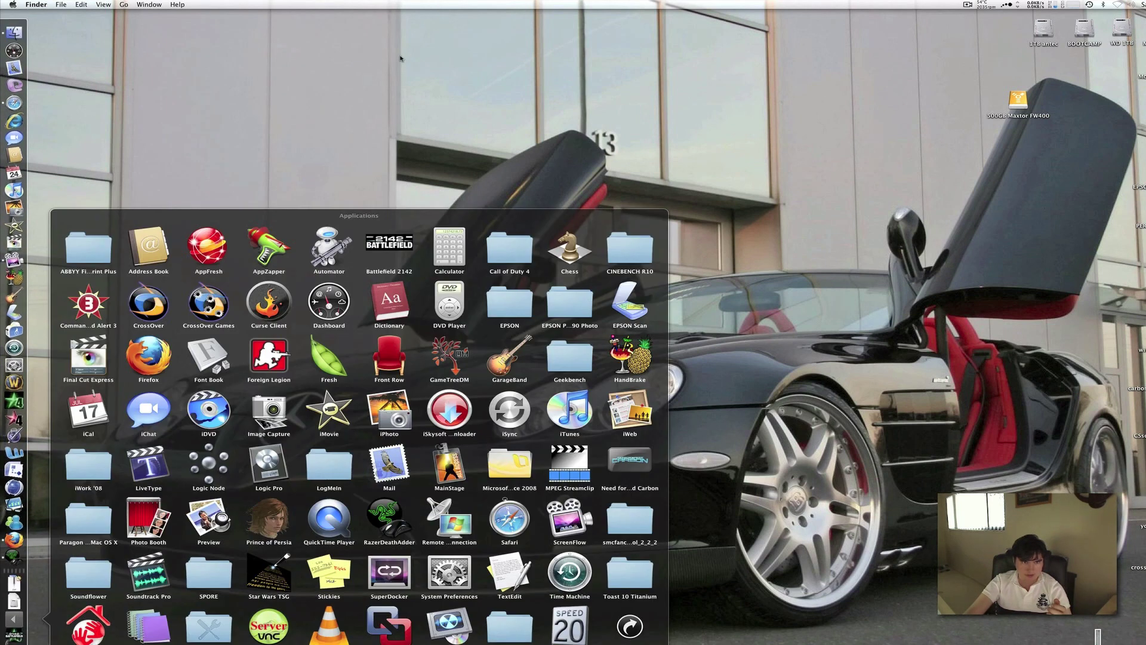
{"action": "key", "text": "Escape"}
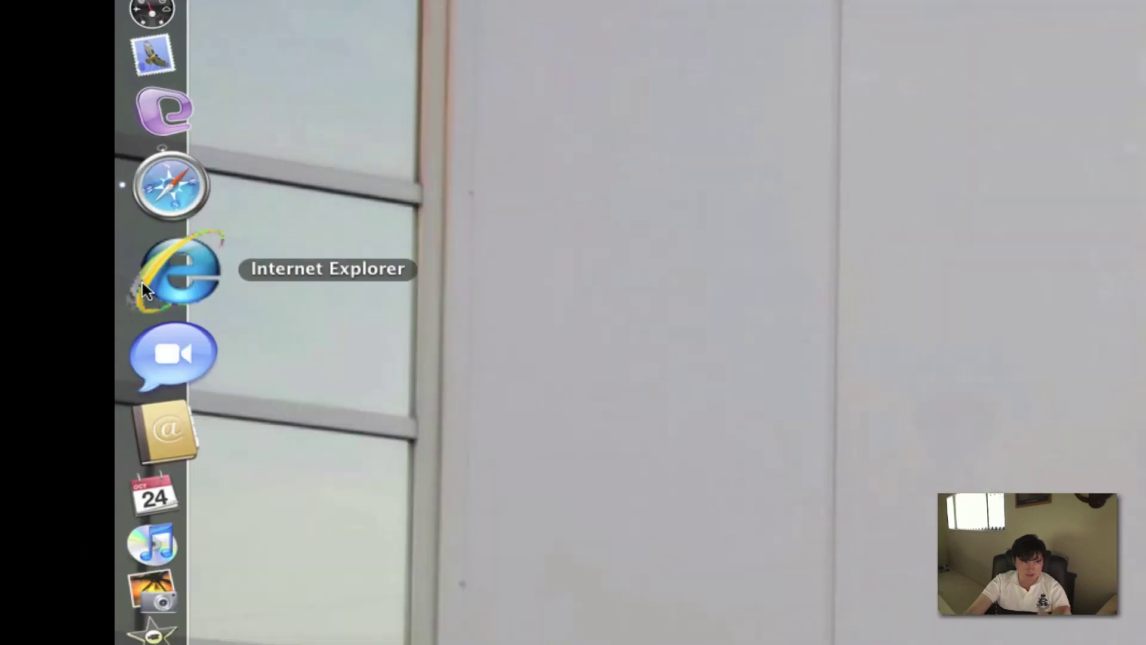